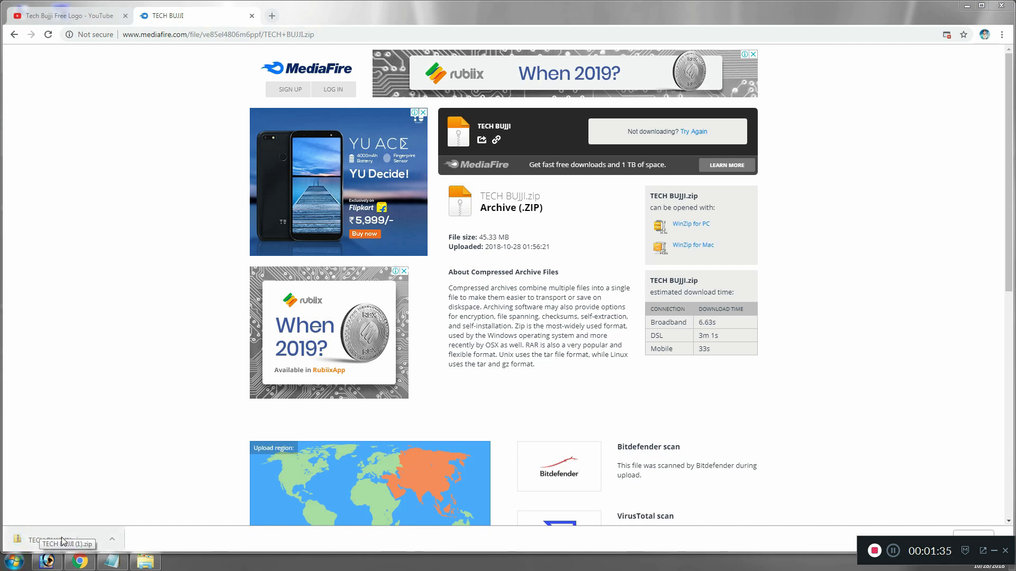
- Show the downloaded TECH BUJJI (1).zip in its folder and extract its contents there
{"action": "left_click", "coordinate": [112, 540]}
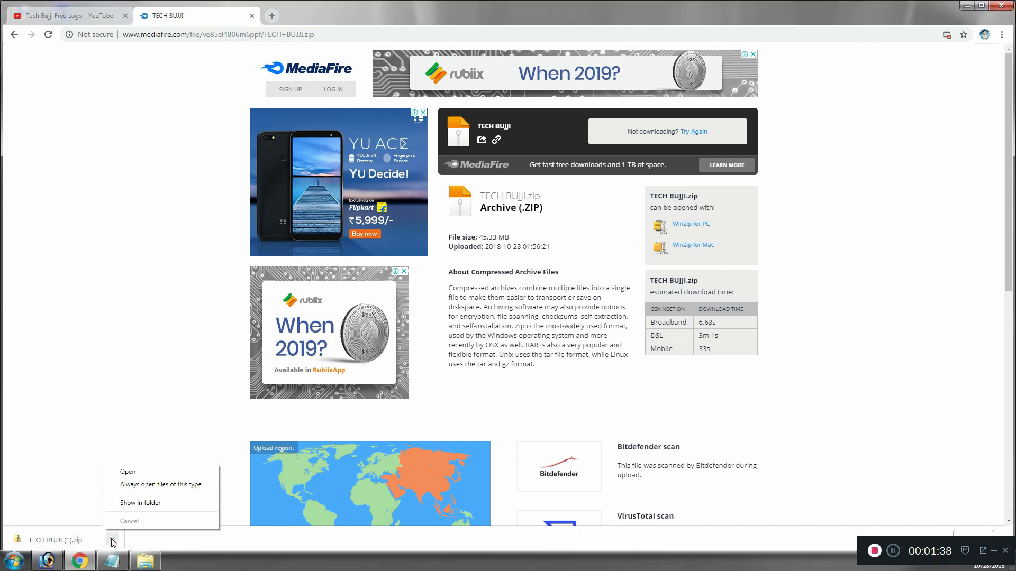
{"action": "left_click", "coordinate": [146, 504]}
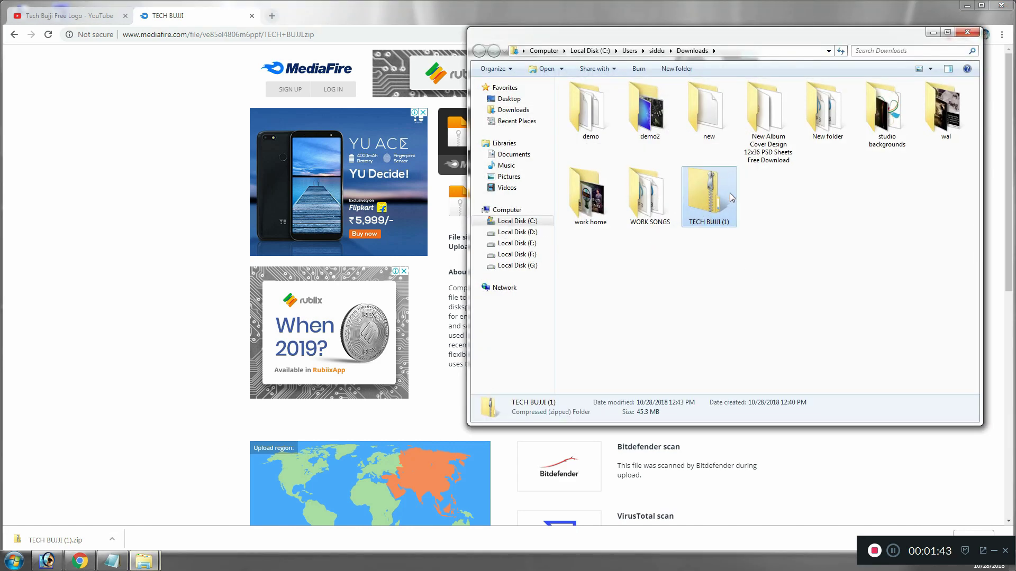
{"action": "right_click", "coordinate": [708, 216]}
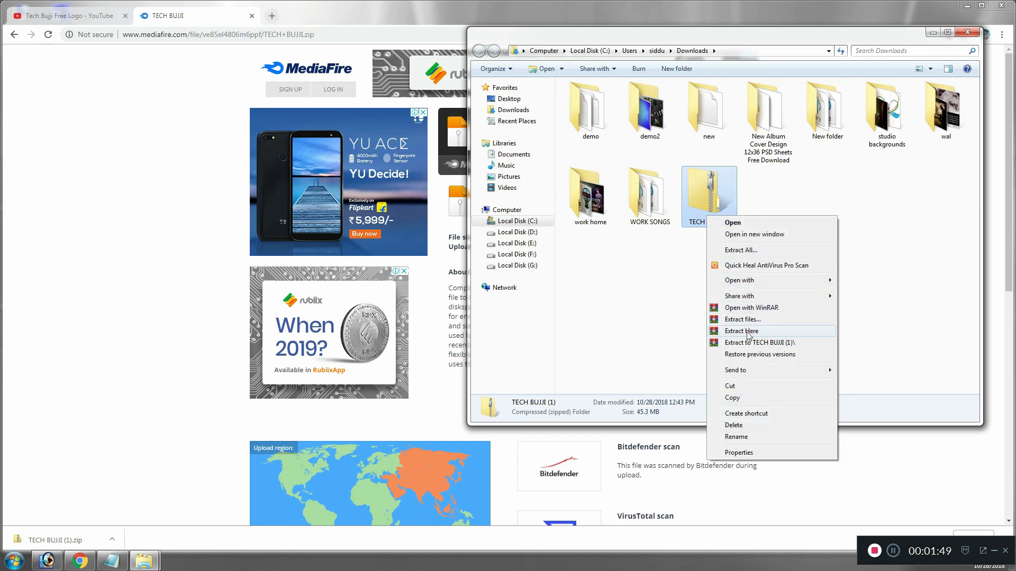
{"action": "left_click", "coordinate": [749, 331]}
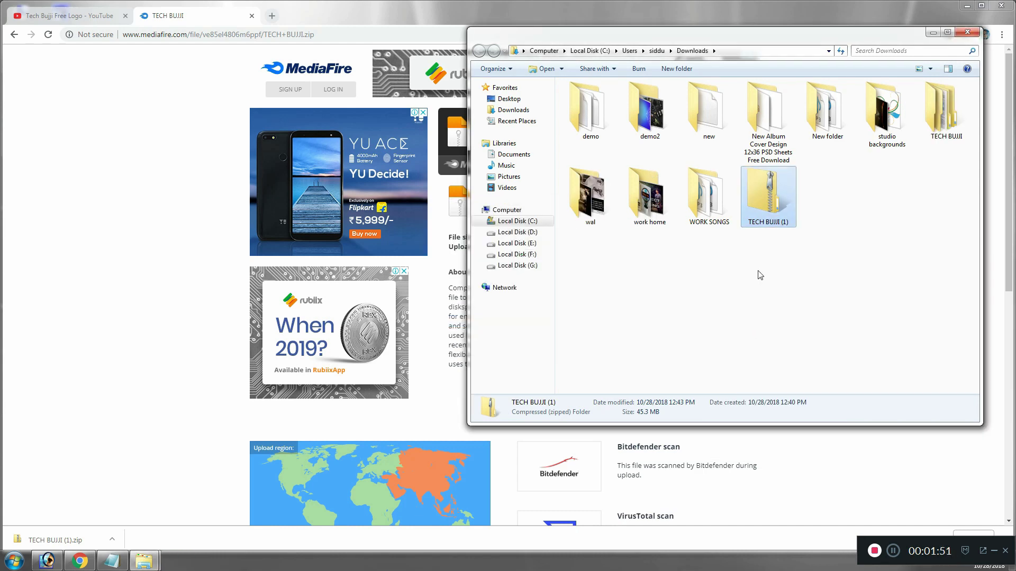
- Open the After Effects project 069-EditPoint AE LOGO Project from the Adobe After Effects Auto-Save folder inside the extracted TECH BUJJI folder
{"action": "double_click", "coordinate": [944, 123]}
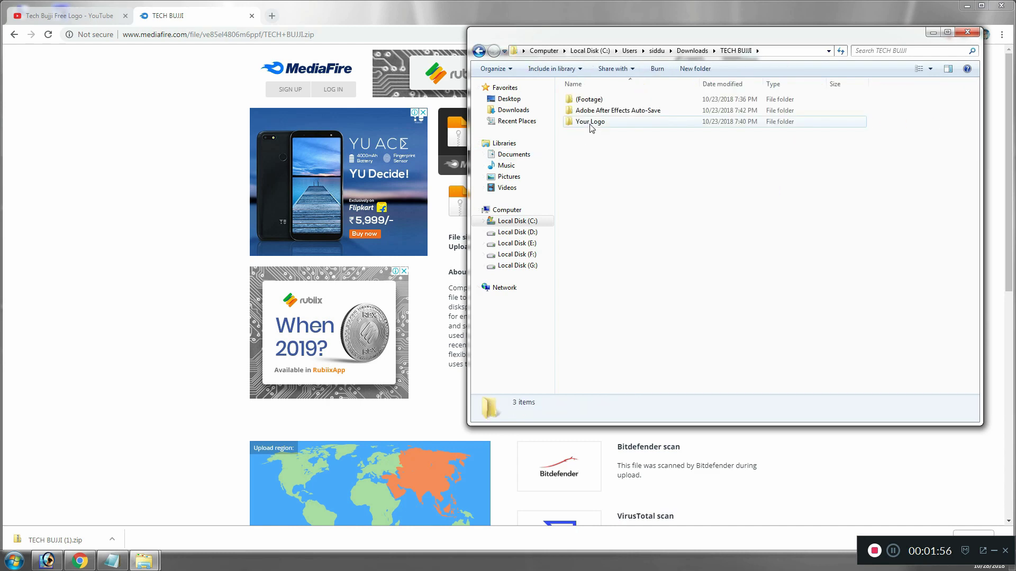
{"action": "left_click", "coordinate": [966, 5]}
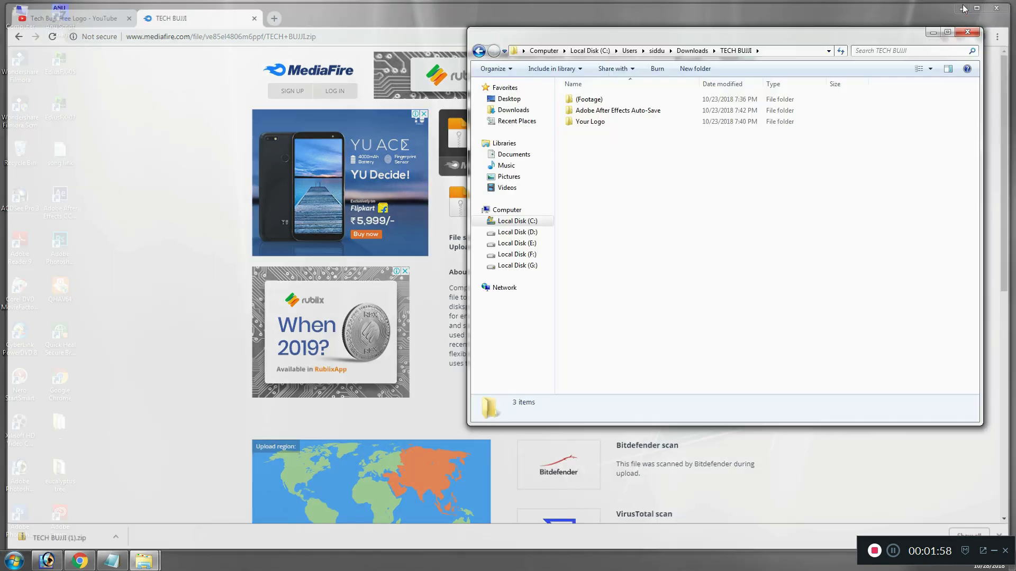
{"action": "left_click_drag", "start_coordinate": [634, 45], "coordinate": [380, 70]}
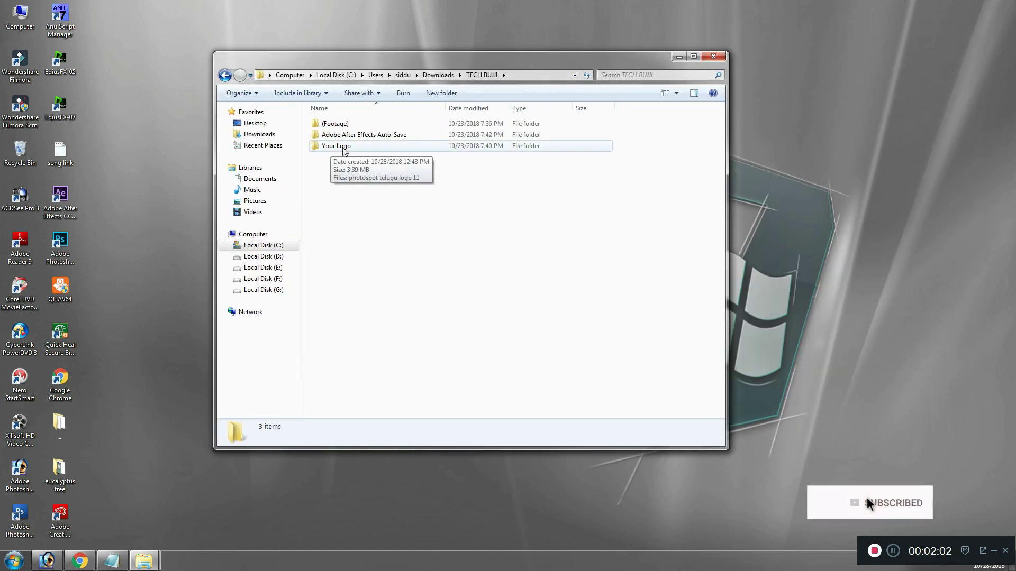
{"action": "left_click", "coordinate": [353, 136]}
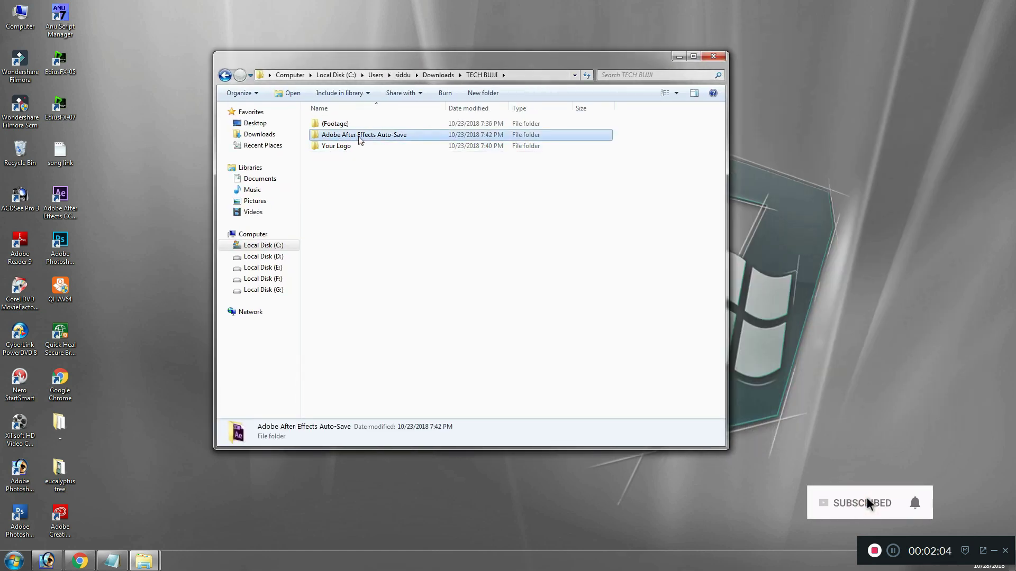
{"action": "double_click", "coordinate": [361, 139]}
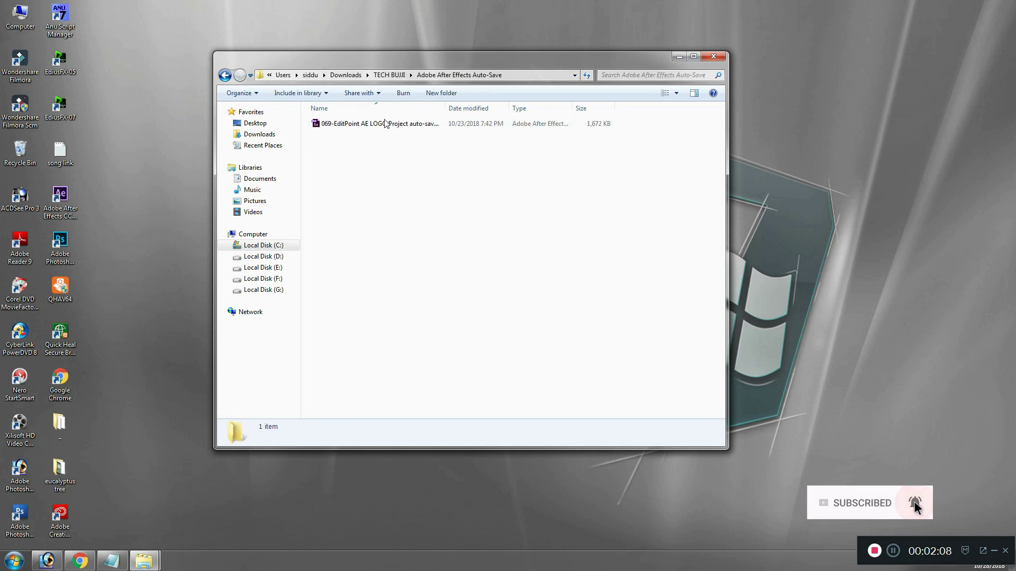
{"action": "left_click", "coordinate": [363, 127]}
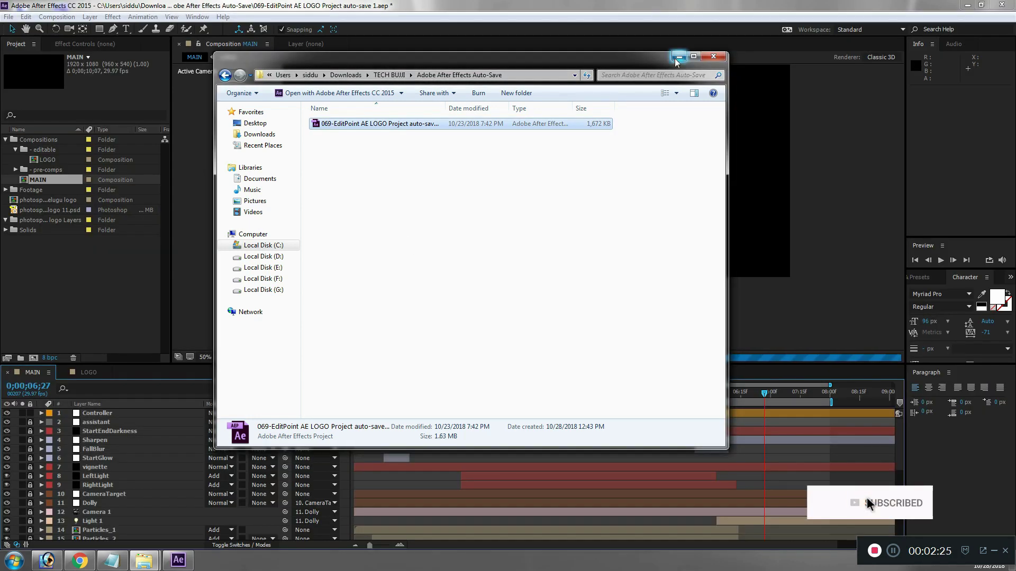
{"action": "left_click", "coordinate": [677, 57]}
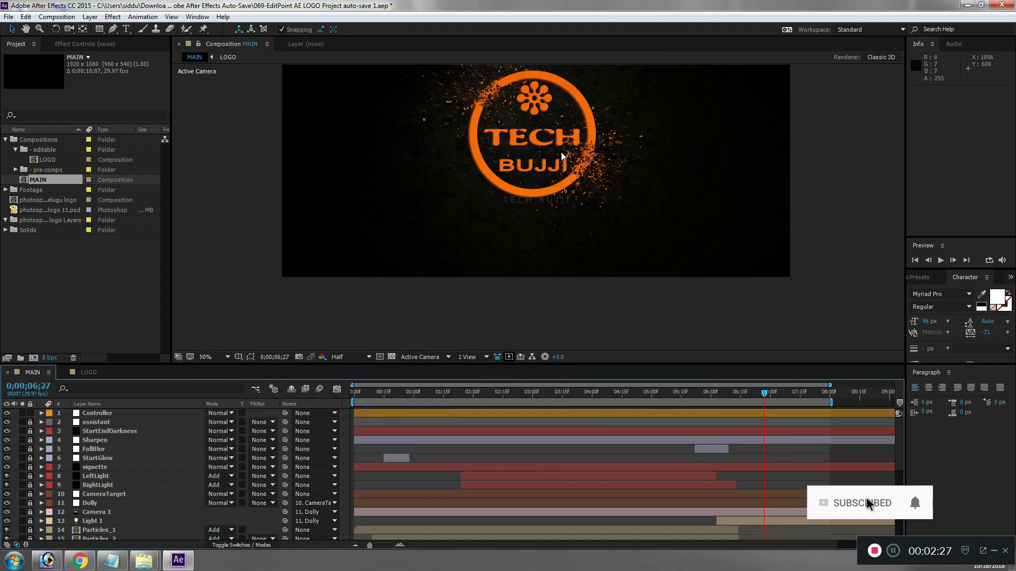
- Preview the opening second of the MAIN composition's logo animation by playing and scrubbing through it
{"action": "left_click", "coordinate": [362, 394]}
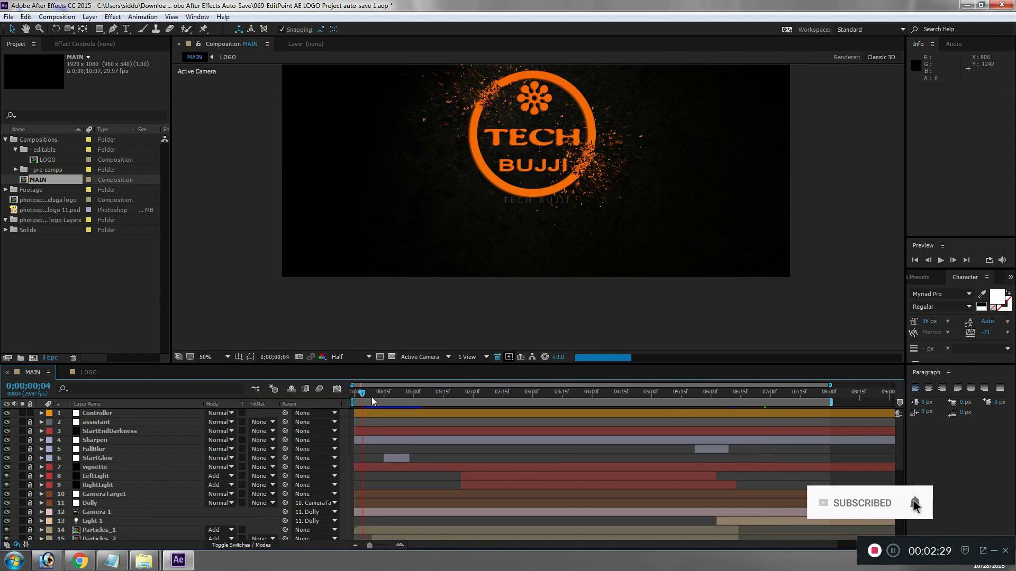
{"action": "left_click", "coordinate": [365, 395]}
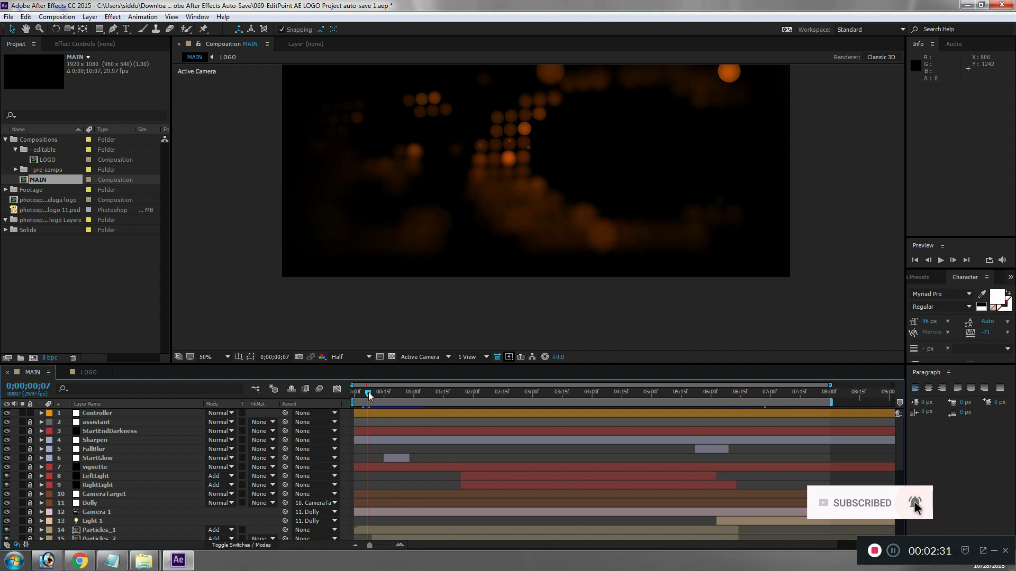
{"action": "key", "text": "space"}
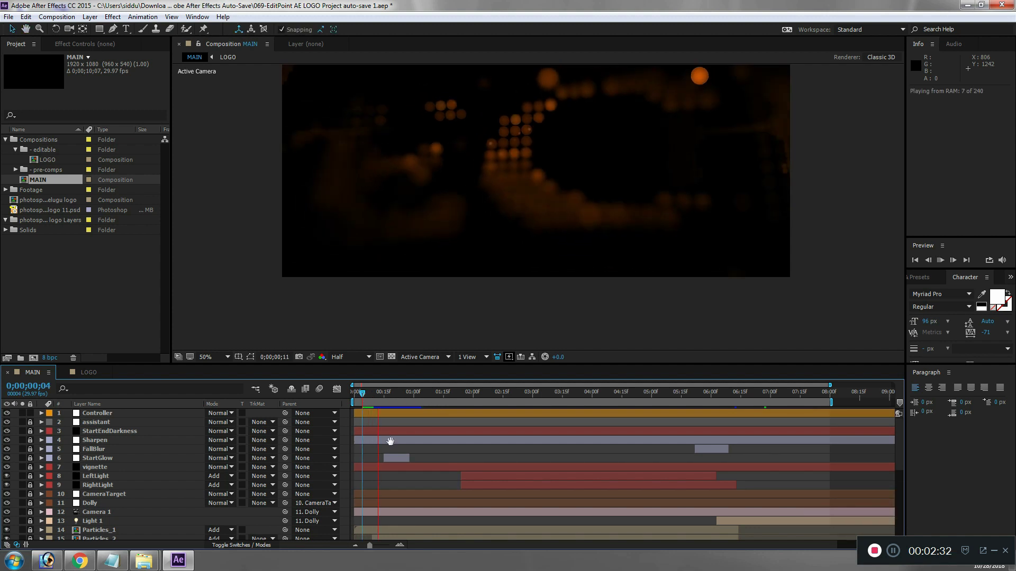
{"action": "key", "text": "space"}
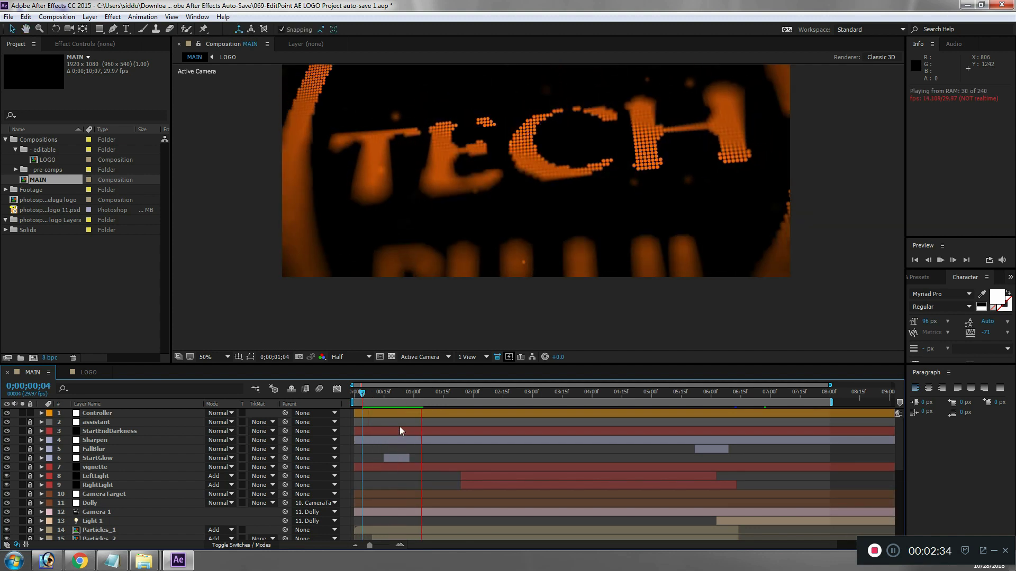
{"action": "left_click", "coordinate": [370, 395]}
{"action": "left_click_drag", "start_coordinate": [370, 396], "coordinate": [410, 407]}
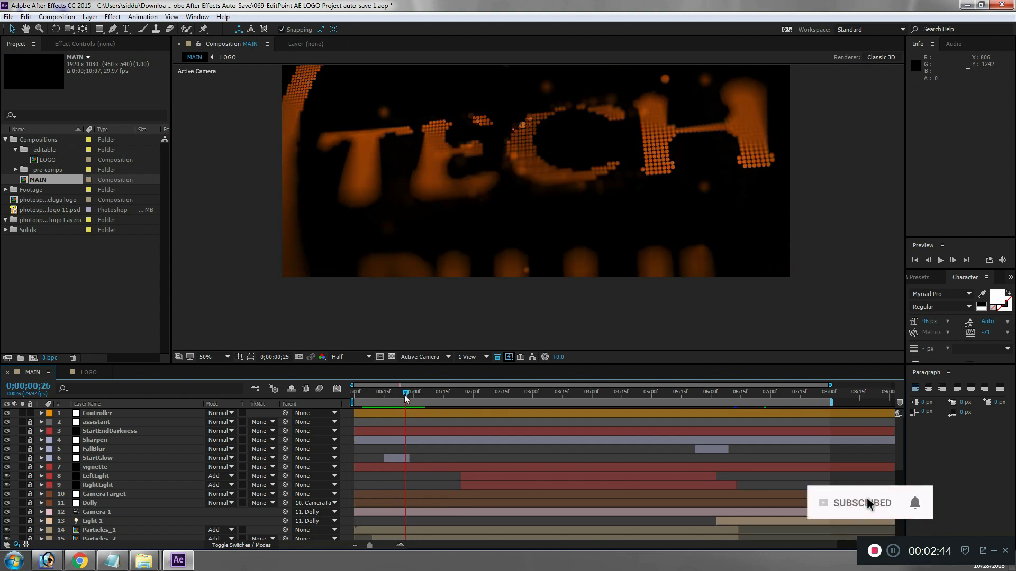
- Switch back to Windows Explorer and open the Your Logo folder inside TECH BUJJI
{"action": "left_click", "coordinate": [967, 5]}
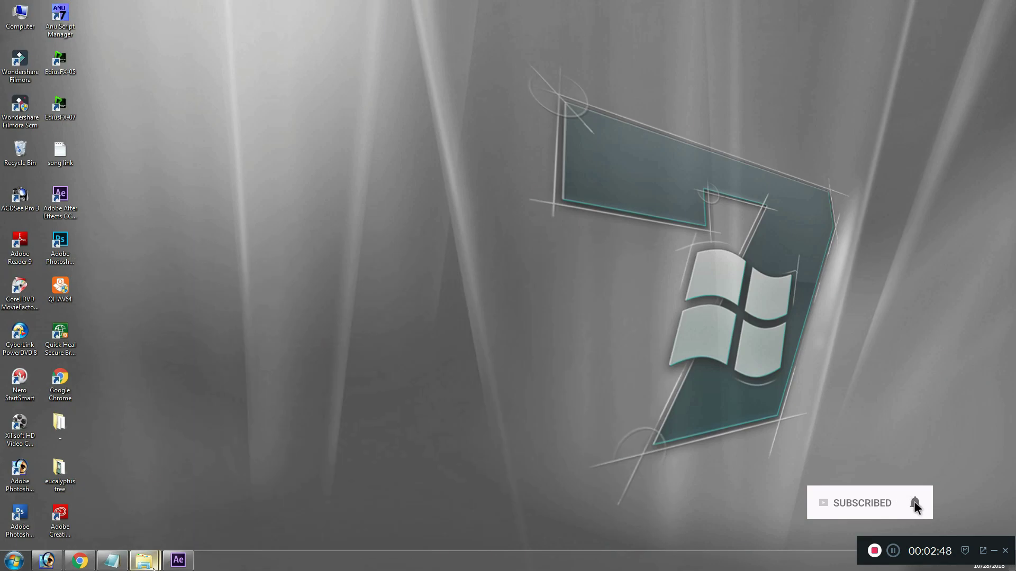
{"action": "mouse_move", "coordinate": [149, 566]}
{"action": "left_click", "coordinate": [201, 510]}
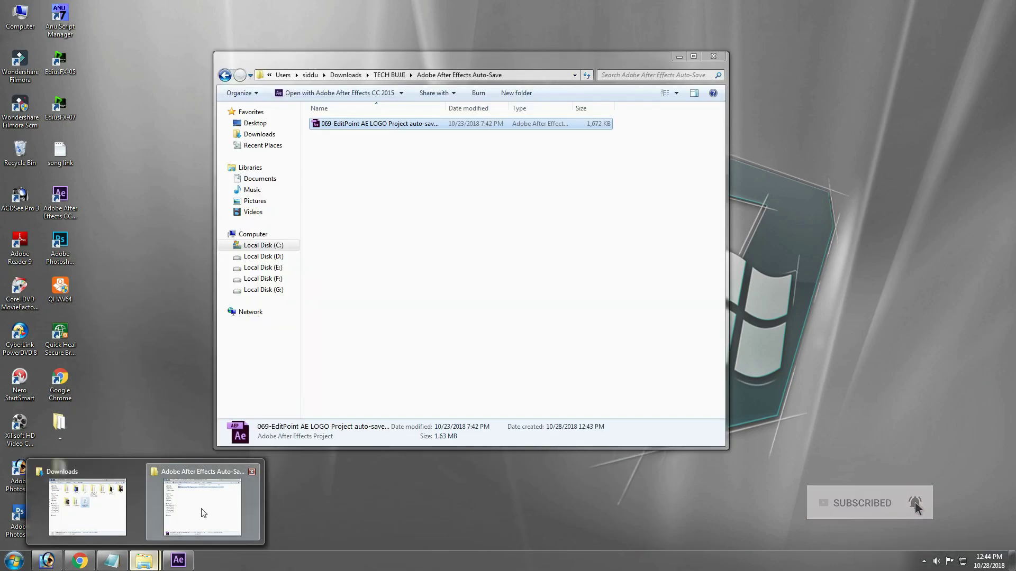
{"action": "left_click", "coordinate": [225, 75]}
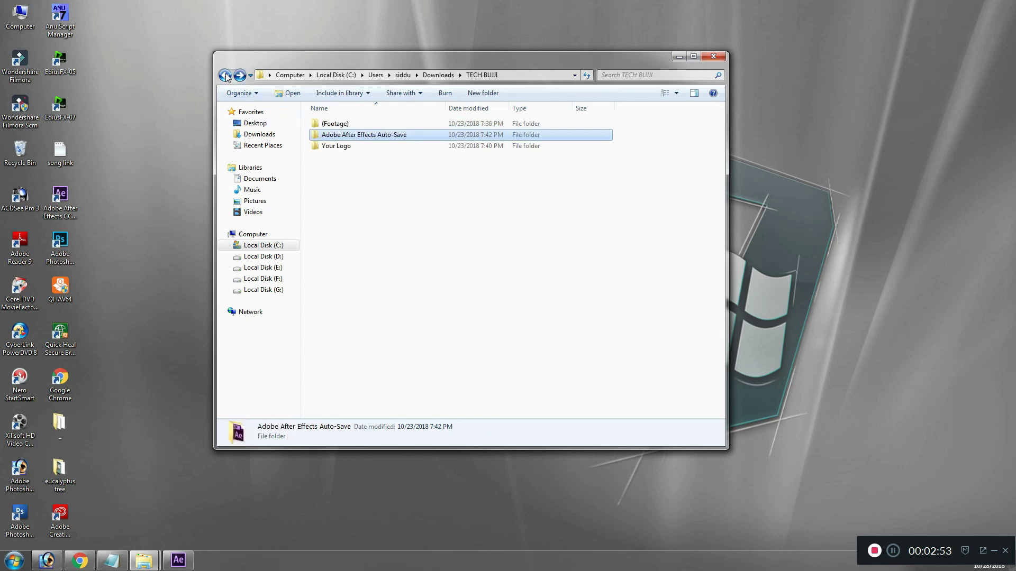
{"action": "double_click", "coordinate": [328, 147]}
- Open the photospot telugu logo 11 PSD file in Adobe Photoshop and shift its document window toward the middle of the workspace
{"action": "left_click", "coordinate": [344, 138]}
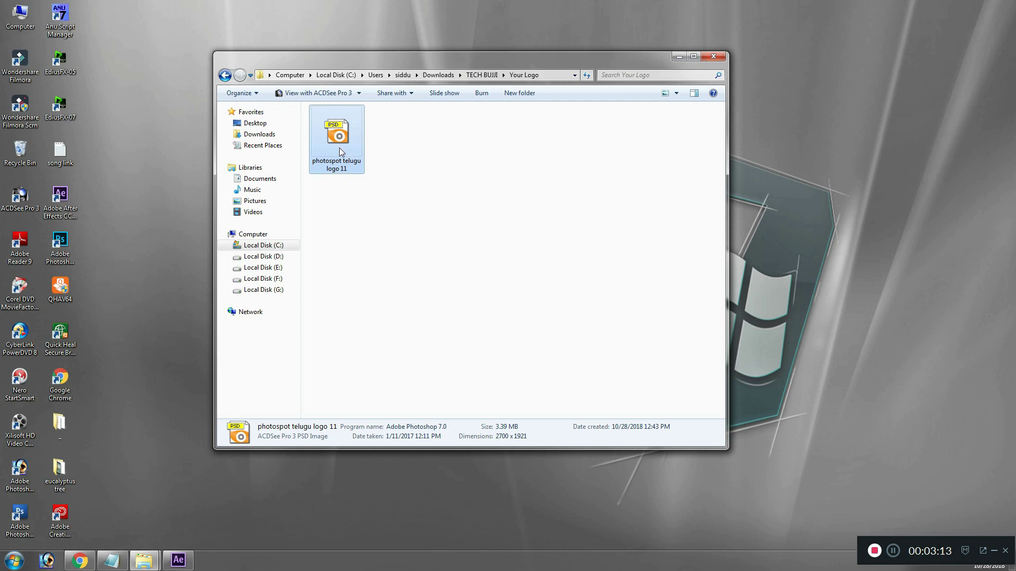
{"action": "right_click", "coordinate": [342, 151]}
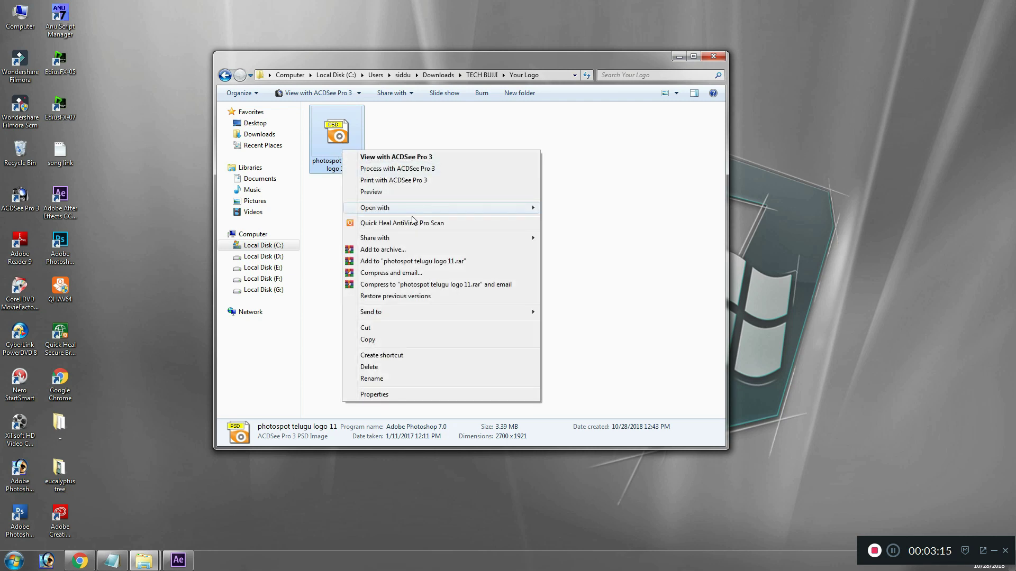
{"action": "mouse_move", "coordinate": [521, 212]}
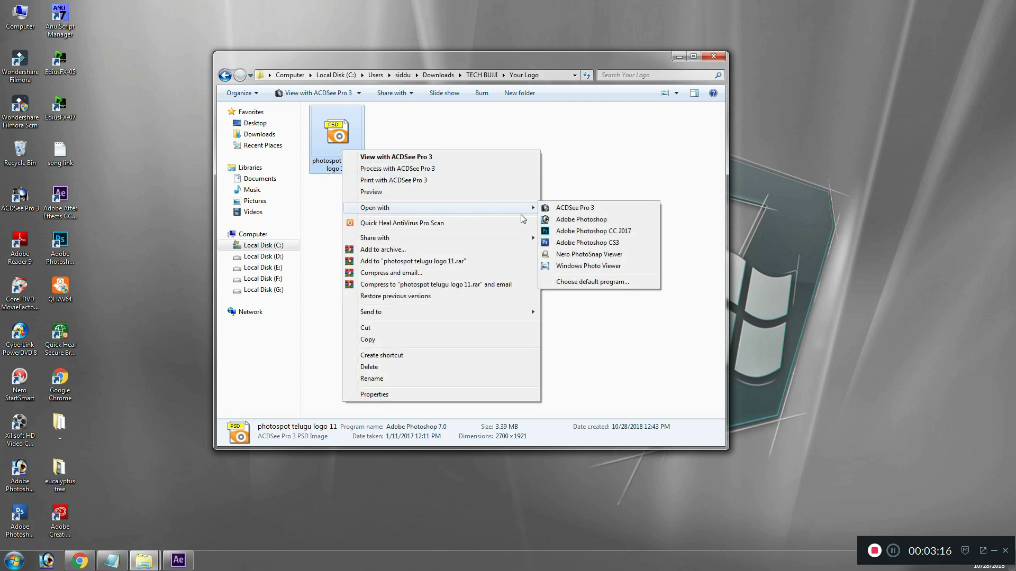
{"action": "left_click", "coordinate": [576, 219]}
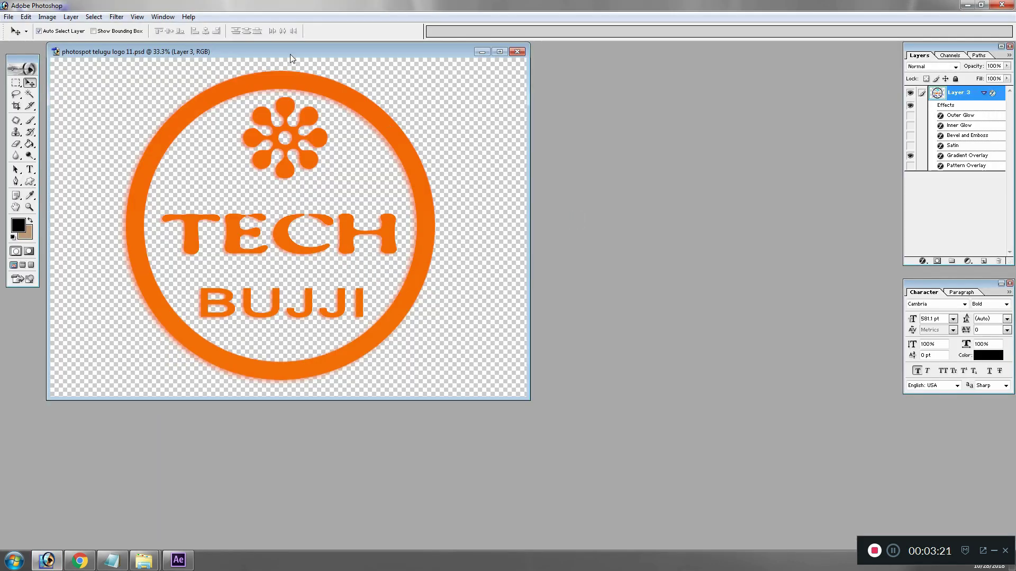
{"action": "left_click_drag", "start_coordinate": [290, 52], "coordinate": [363, 83]}
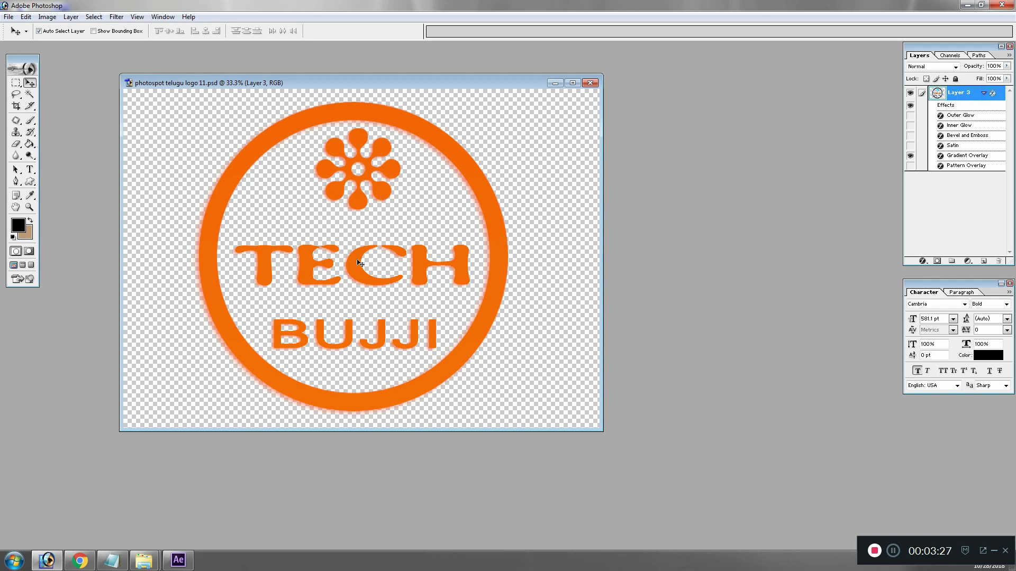
- Hide the Layer 3 logo, add the text "a" in Cambria Bold and move it to the middle of the canvas
{"action": "left_click", "coordinate": [910, 93]}
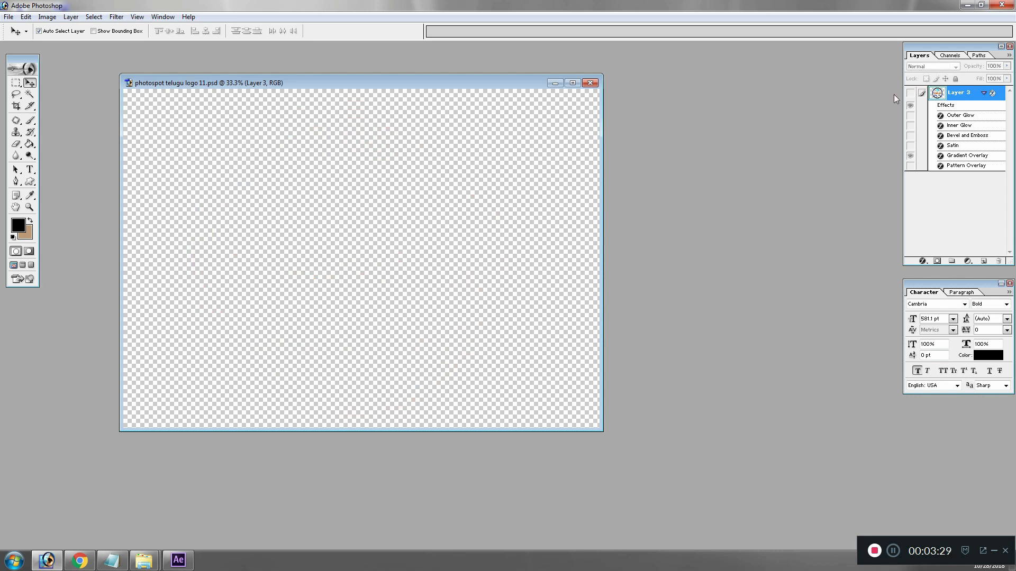
{"action": "left_click", "coordinate": [30, 171]}
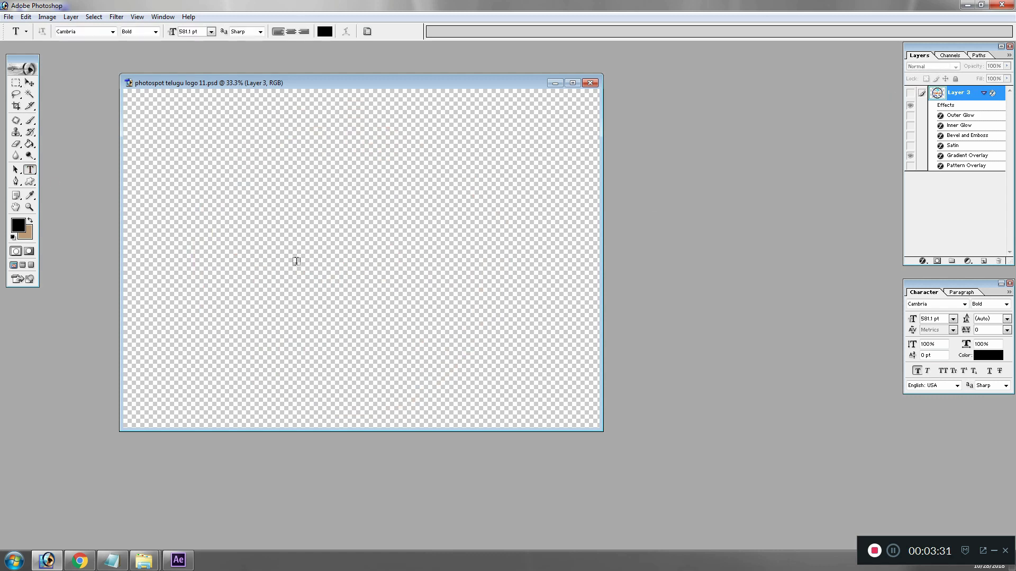
{"action": "left_click", "coordinate": [324, 266]}
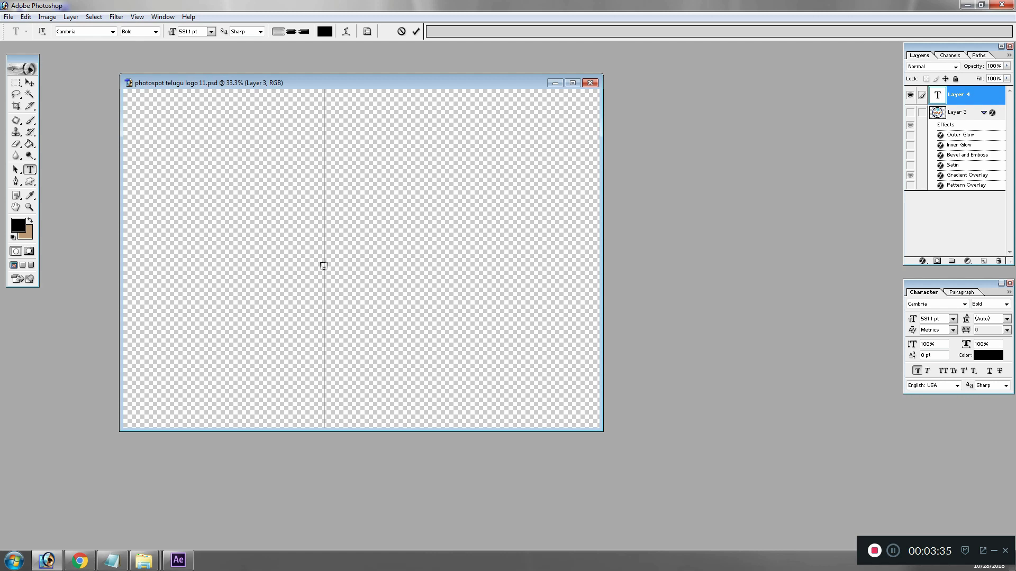
{"action": "type", "text": "a"}
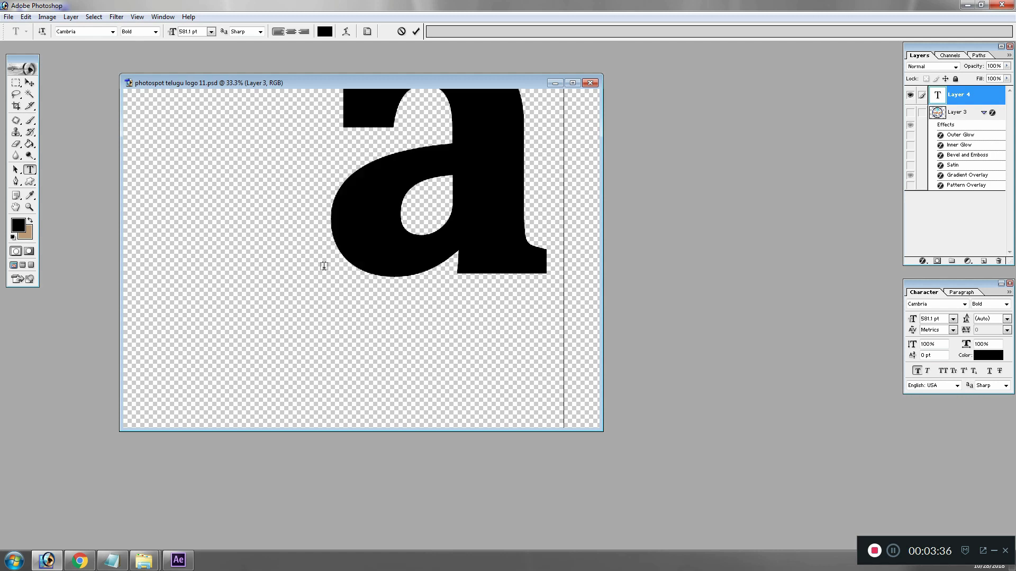
{"action": "left_click", "coordinate": [29, 83]}
{"action": "left_click_drag", "start_coordinate": [483, 164], "coordinate": [410, 236]}
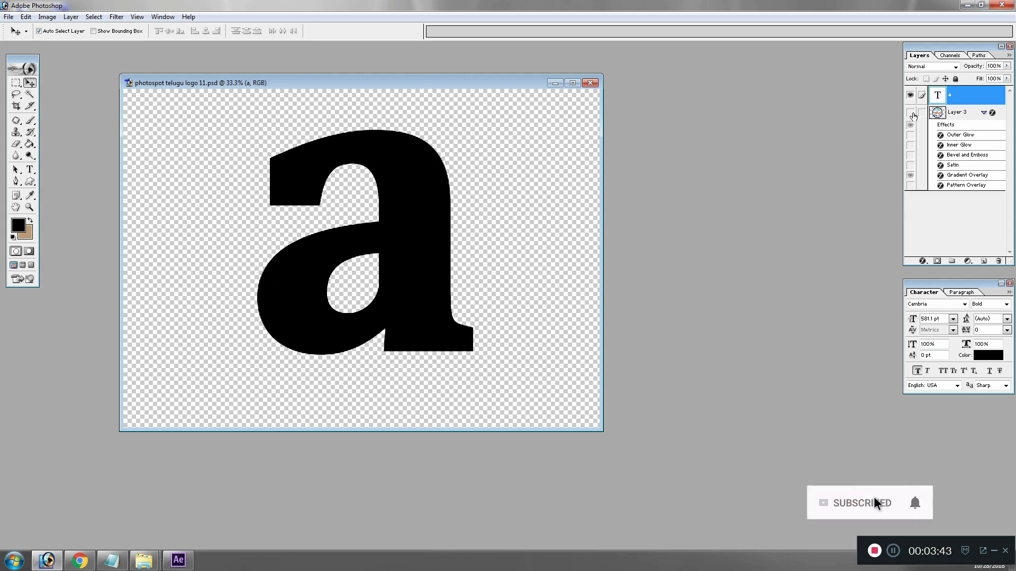
- Show Layer 3 again, copy its layer style and paste it onto the "a" text layer
{"action": "left_click", "coordinate": [910, 112]}
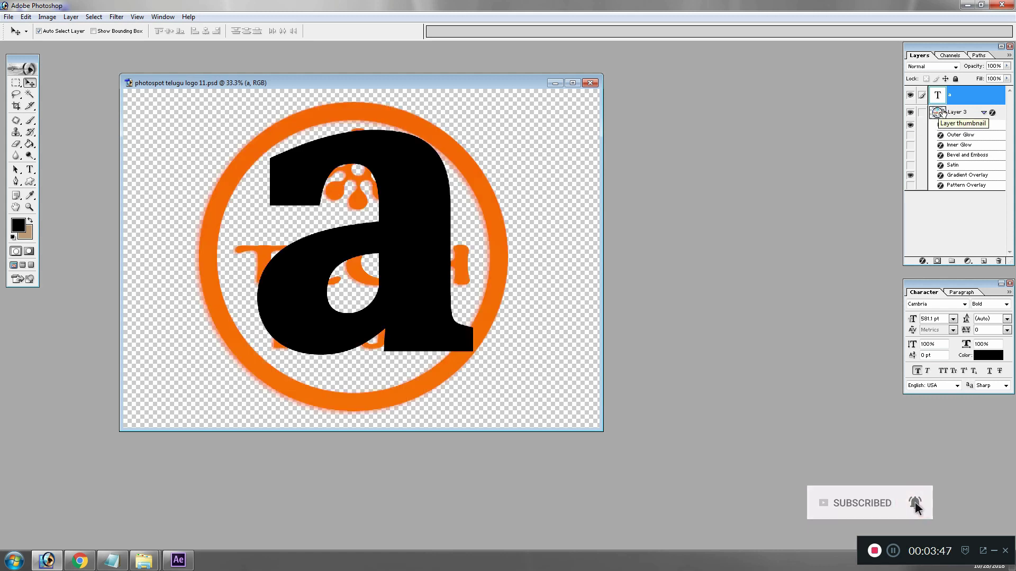
{"action": "left_click", "coordinate": [958, 112]}
{"action": "right_click", "coordinate": [961, 114]}
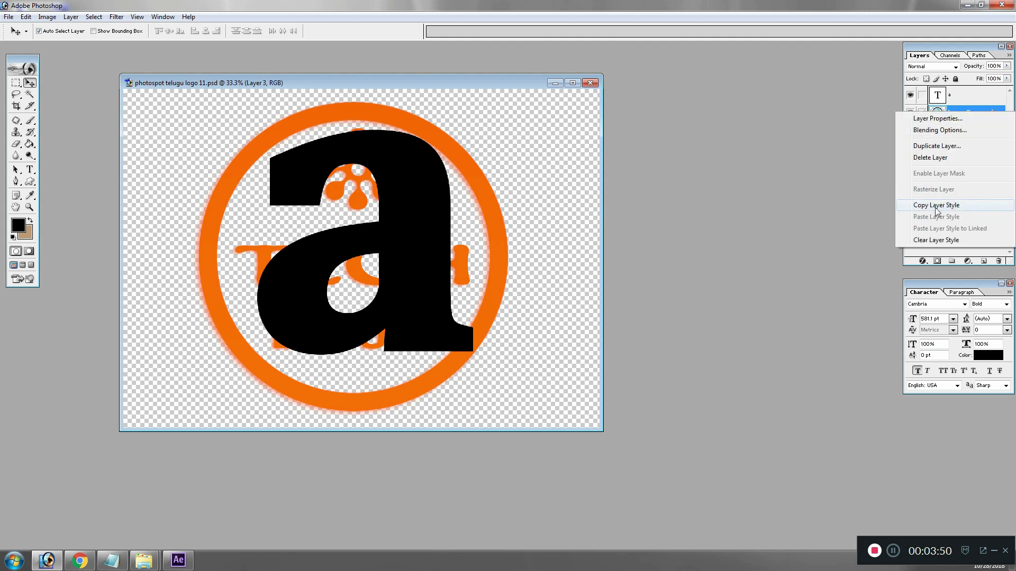
{"action": "left_click", "coordinate": [934, 210]}
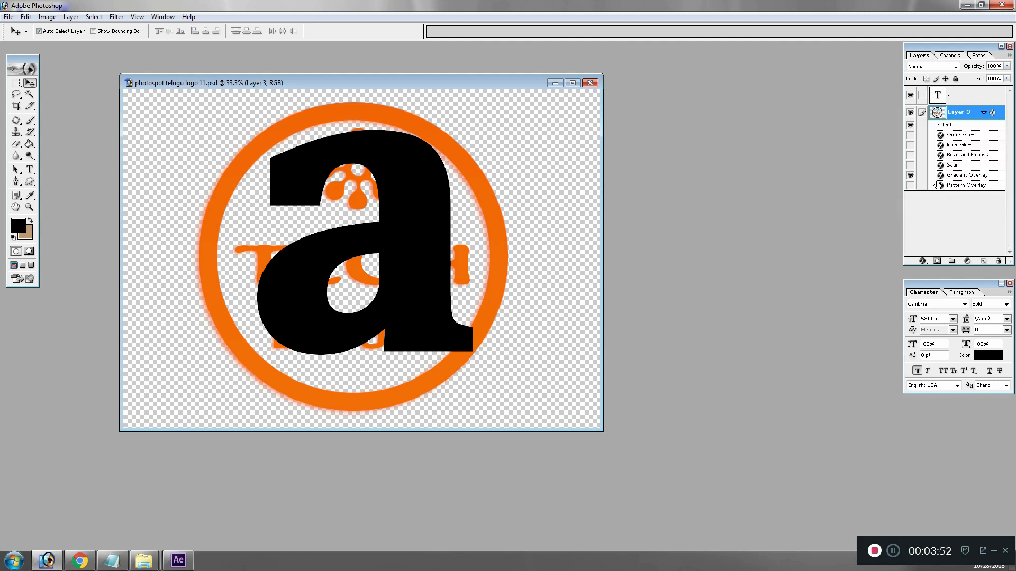
{"action": "left_click", "coordinate": [983, 115]}
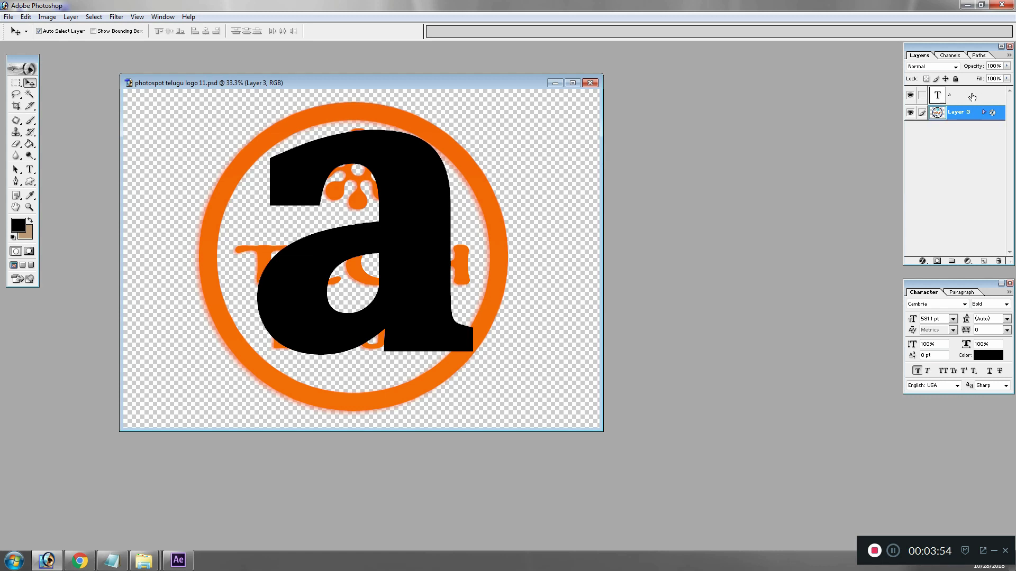
{"action": "left_click", "coordinate": [965, 97]}
{"action": "right_click", "coordinate": [968, 96]}
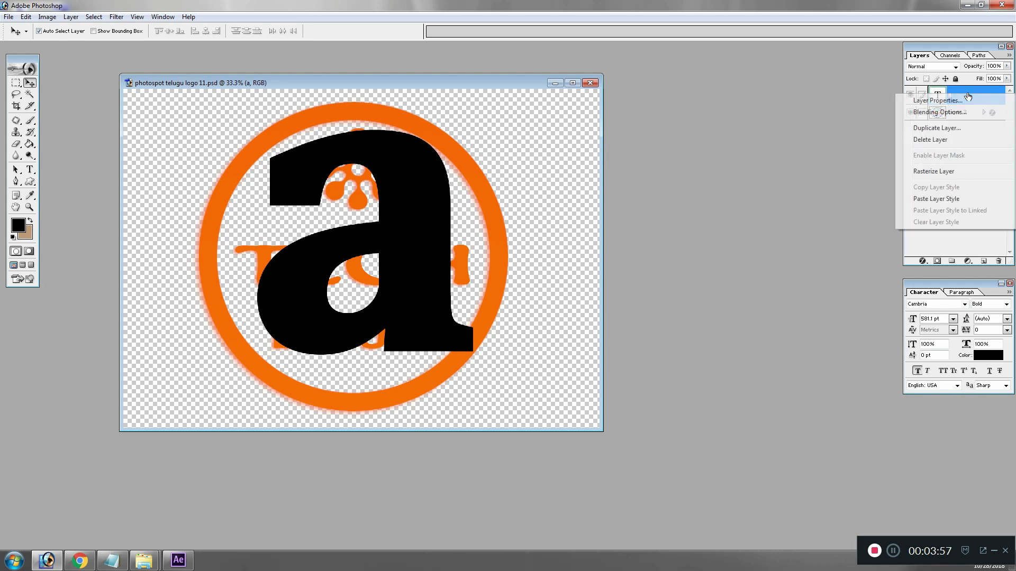
{"action": "left_click", "coordinate": [931, 200]}
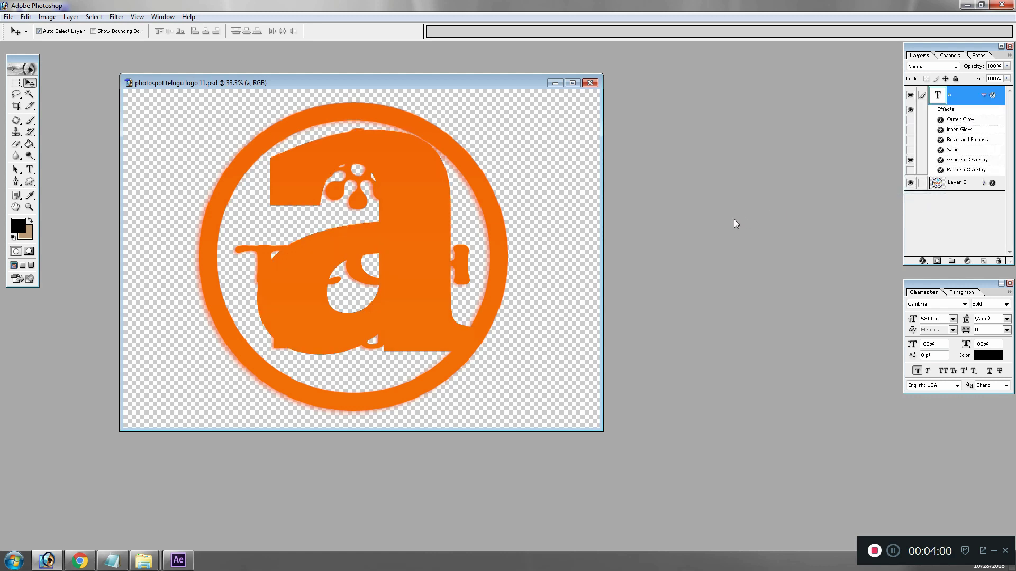
- Hide Layer 3 and shift the "a" text slightly lower on the canvas
{"action": "left_click", "coordinate": [501, 242]}
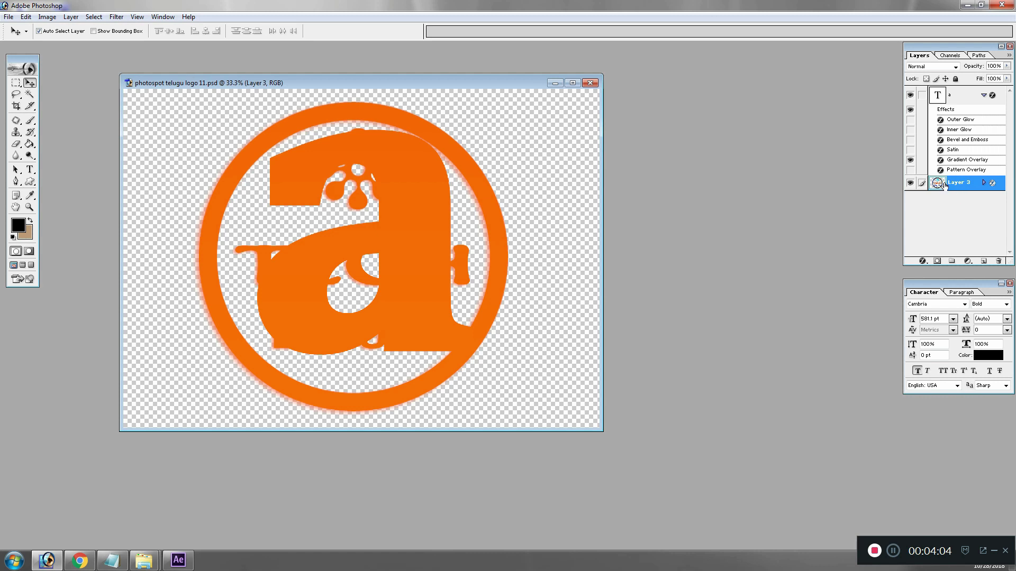
{"action": "left_click", "coordinate": [910, 183]}
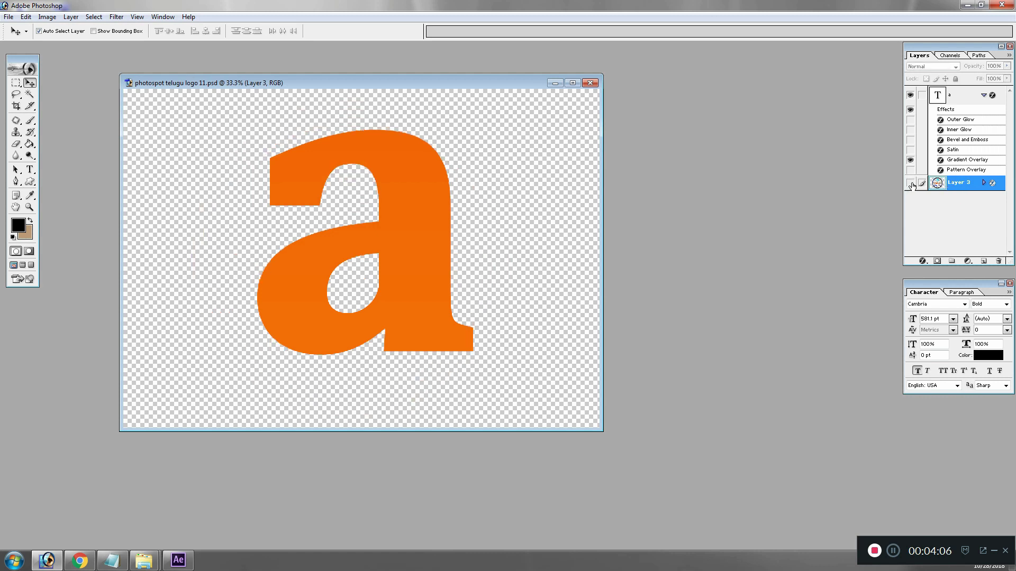
{"action": "left_click", "coordinate": [405, 220]}
{"action": "left_click_drag", "start_coordinate": [406, 219], "coordinate": [403, 228]}
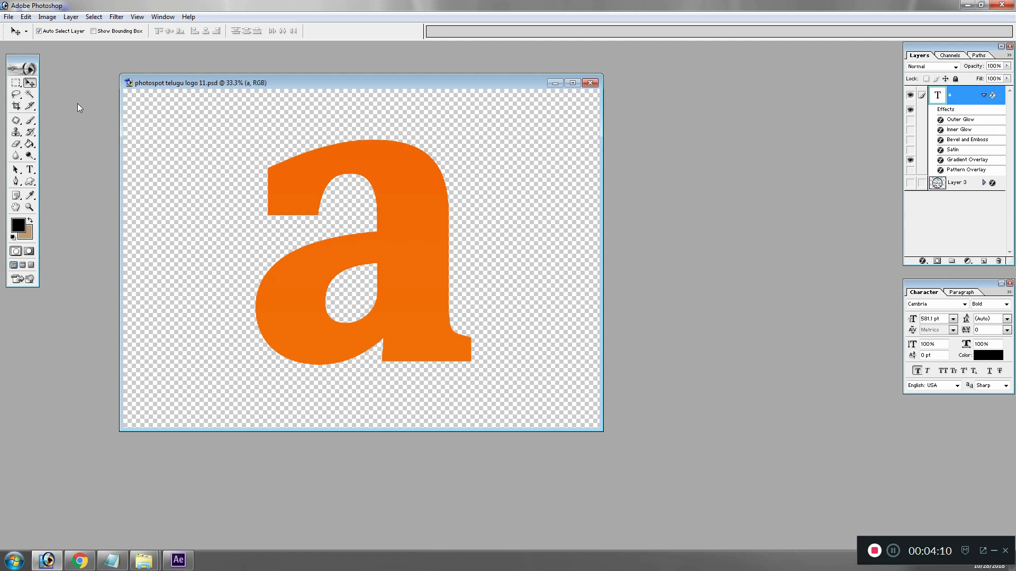
- Save the edited logo PSD and switch to Adobe After Effects
{"action": "left_click", "coordinate": [9, 17]}
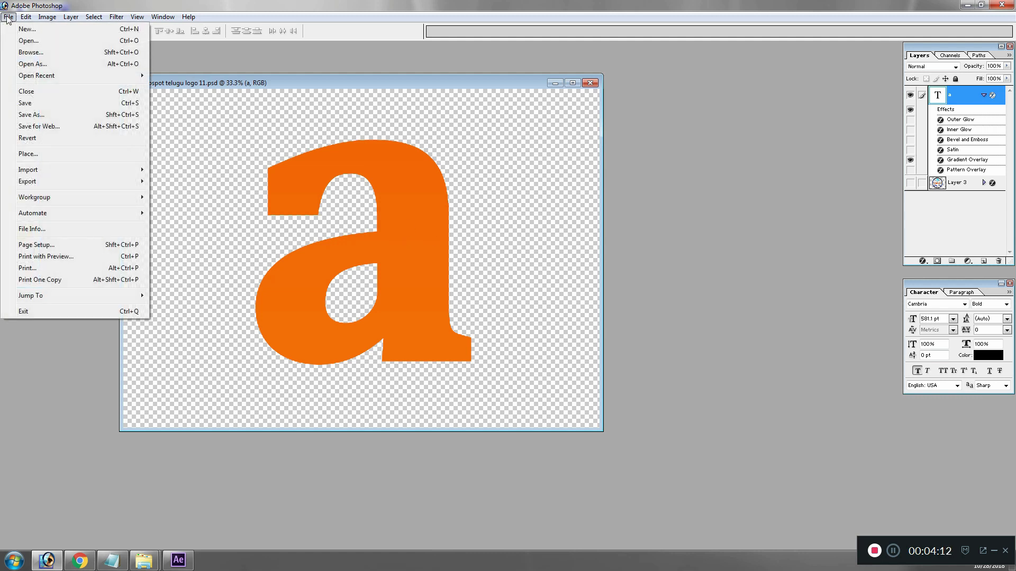
{"action": "left_click", "coordinate": [32, 104]}
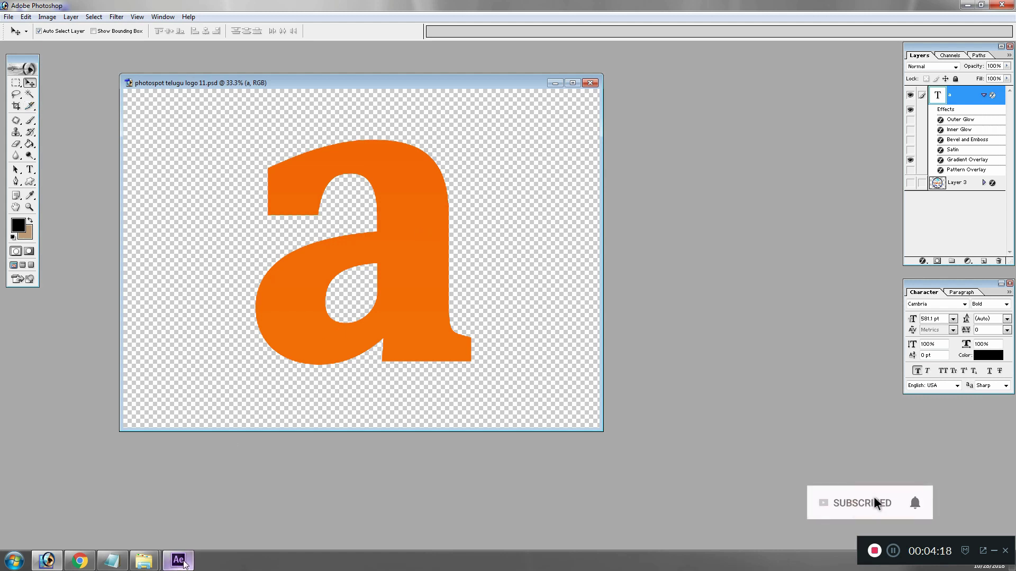
{"action": "mouse_move", "coordinate": [175, 561]}
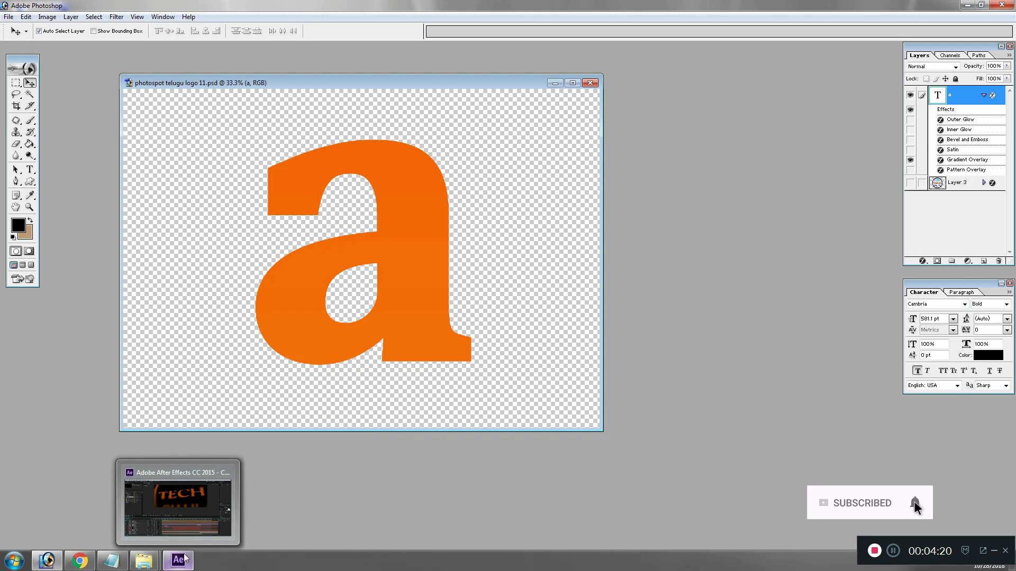
{"action": "left_click", "coordinate": [229, 502]}
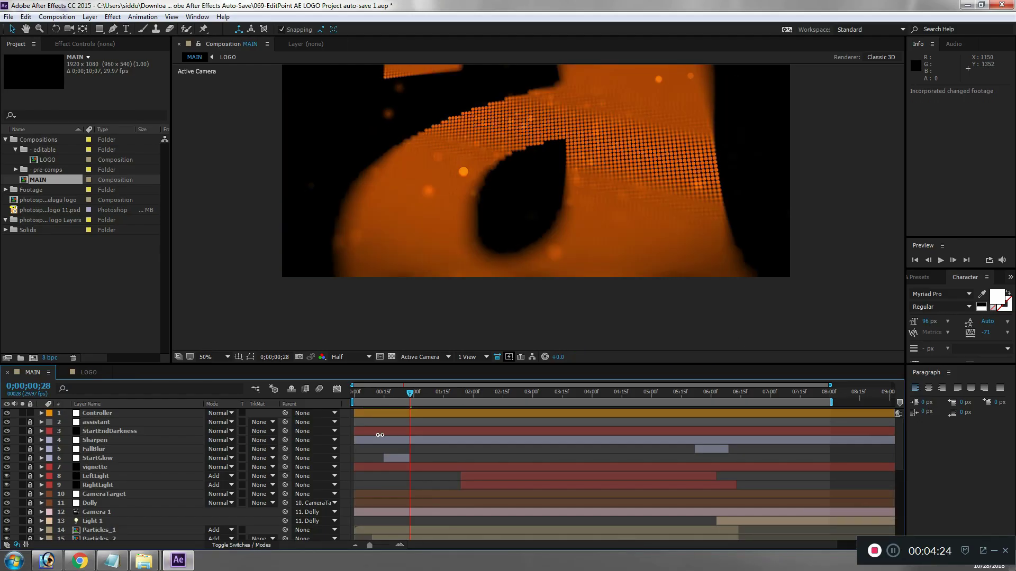
- Preview the MAIN composition from about 0;00;00;12 and again from 0;00;05;19 to examine the logo animation
{"action": "left_click", "coordinate": [379, 396]}
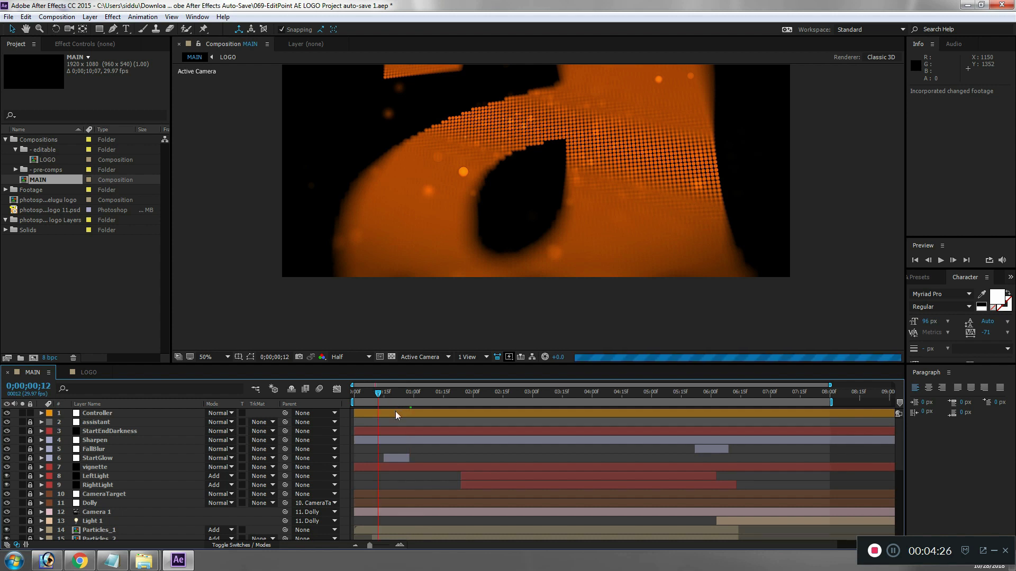
{"action": "key", "text": "space"}
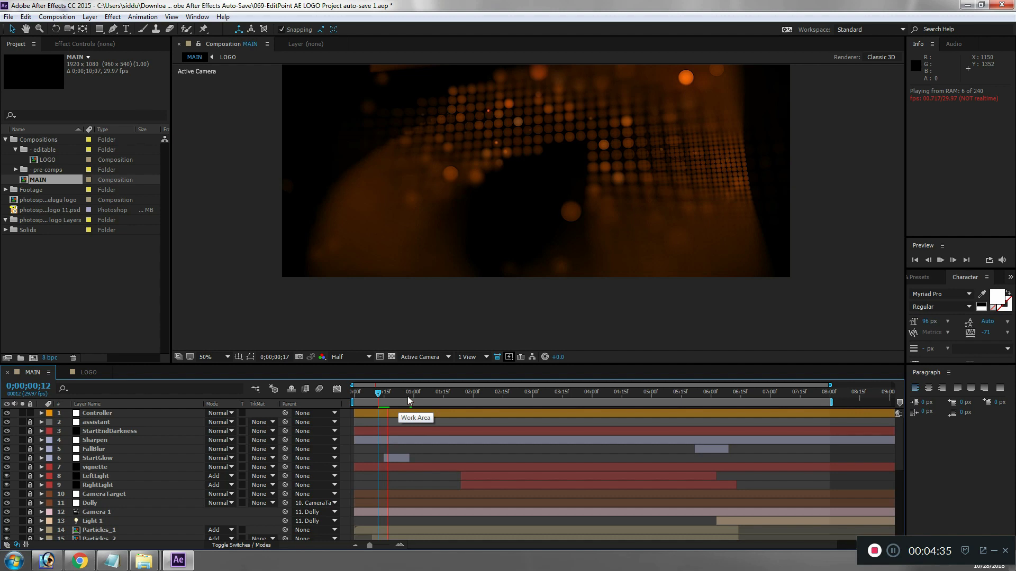
{"action": "left_click", "coordinate": [380, 400]}
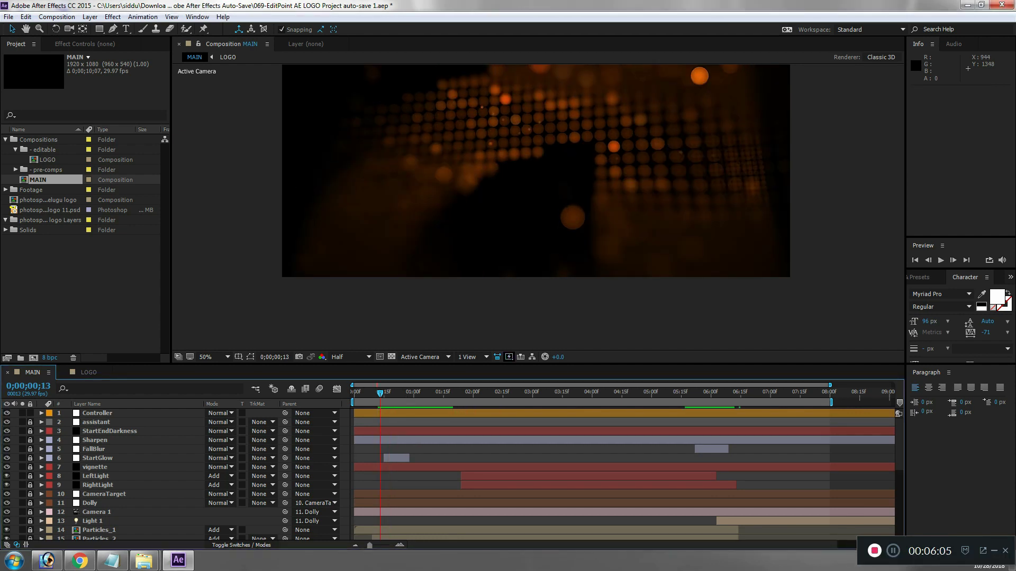
{"action": "key", "text": "space"}
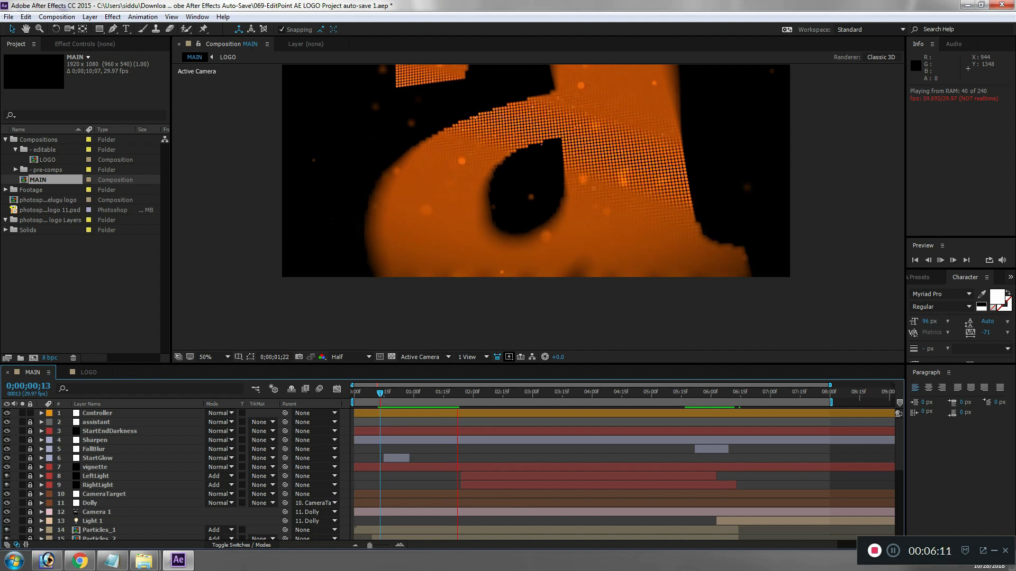
{"action": "left_click", "coordinate": [688, 393]}
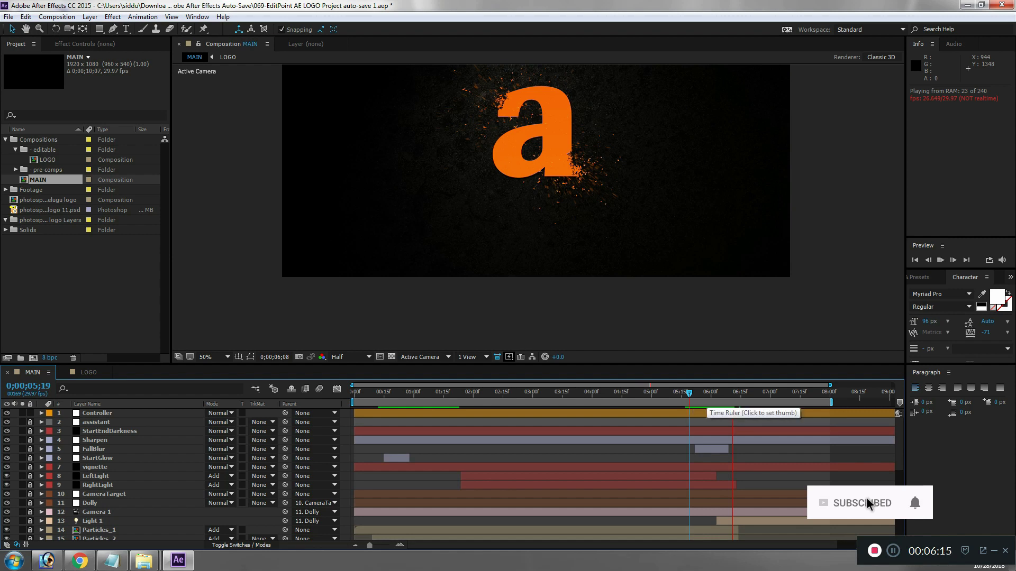
{"action": "left_click", "coordinate": [698, 394]}
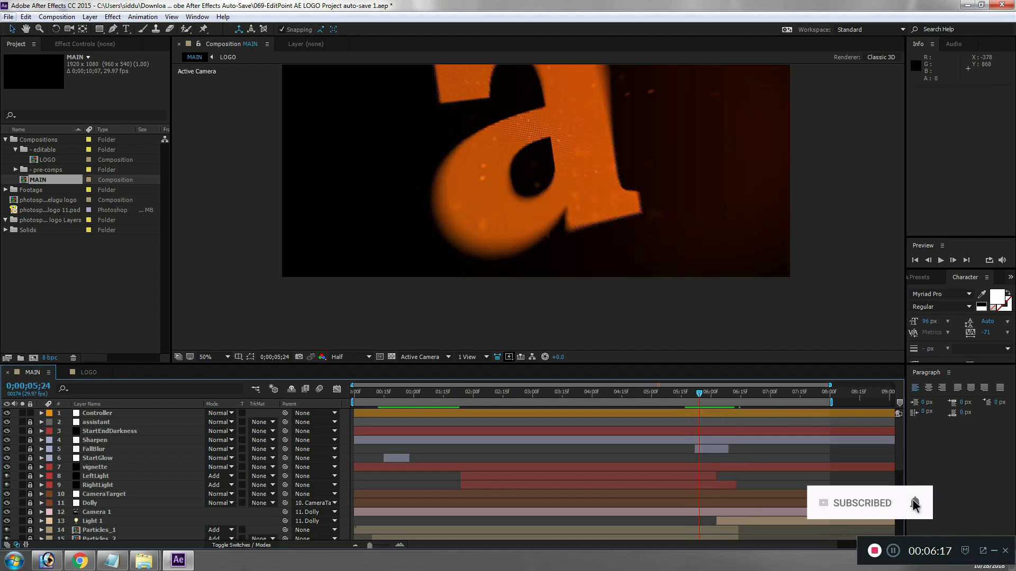
- Add the MAIN composition to the Render Queue
{"action": "key", "text": "alt+f"}
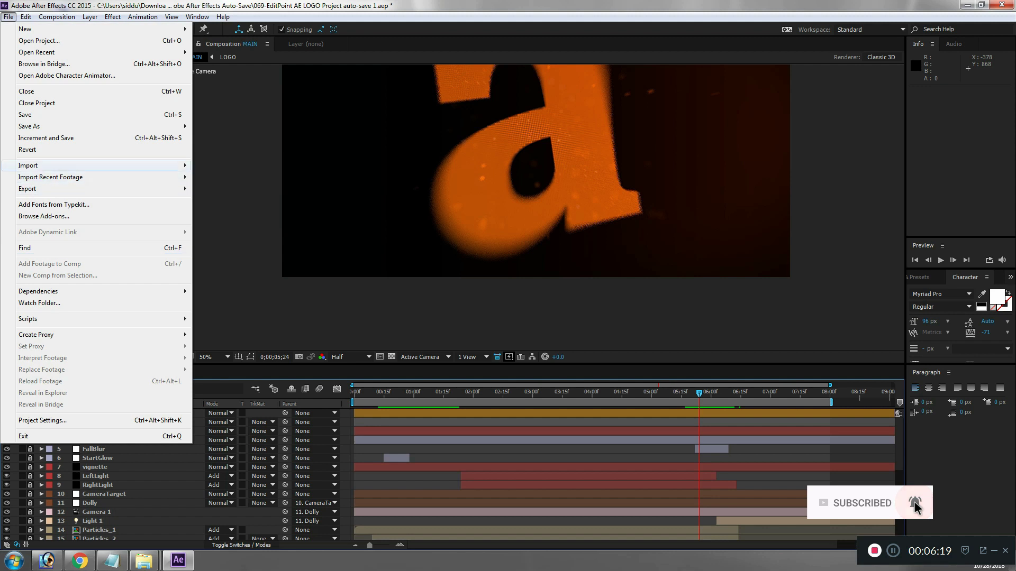
{"action": "key", "text": "Down"}
{"action": "key", "text": "Down"}
{"action": "key", "text": "Down"}
{"action": "key", "text": "Down"}
{"action": "key", "text": "Down"}
{"action": "key", "text": "Down"}
{"action": "key", "text": "Down"}
{"action": "key", "text": "Down"}
{"action": "key", "text": "Down"}
{"action": "key", "text": "Down"}
{"action": "key", "text": "Up"}
{"action": "key", "text": "Up"}
{"action": "key", "text": "Up"}
{"action": "key", "text": "Up"}
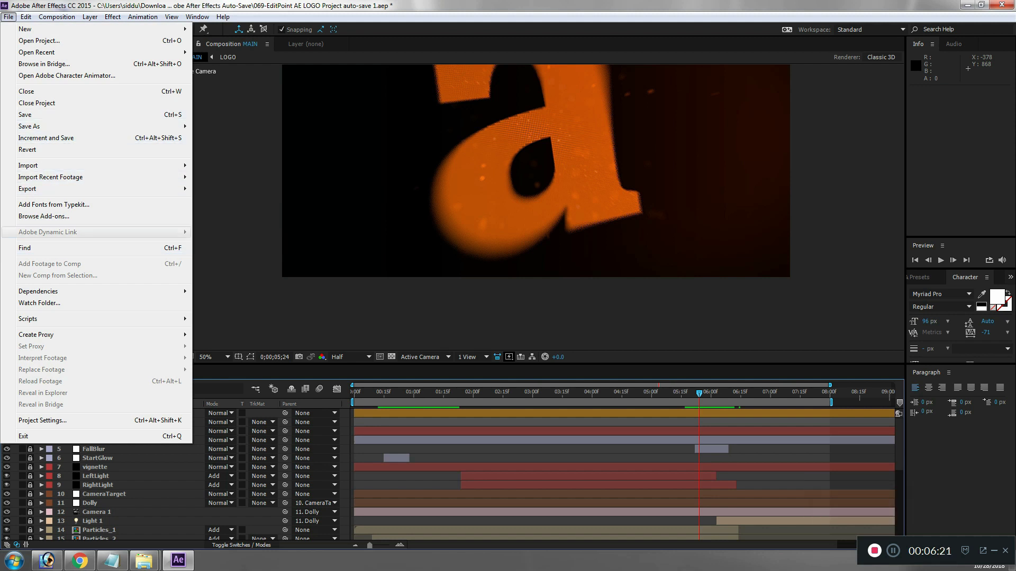
{"action": "key", "text": "Right"}
{"action": "key", "text": "Down"}
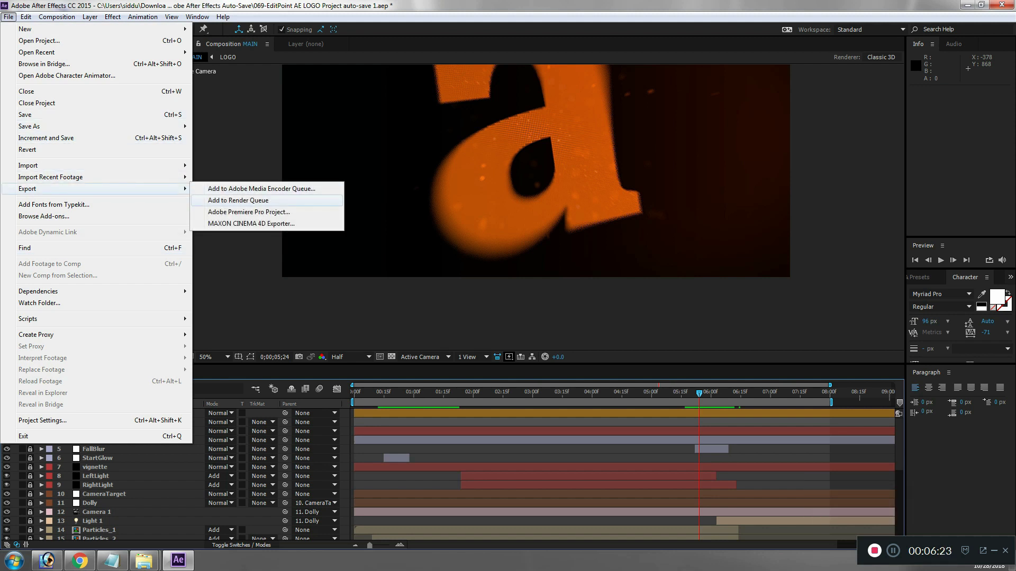
{"action": "key", "text": "Return"}
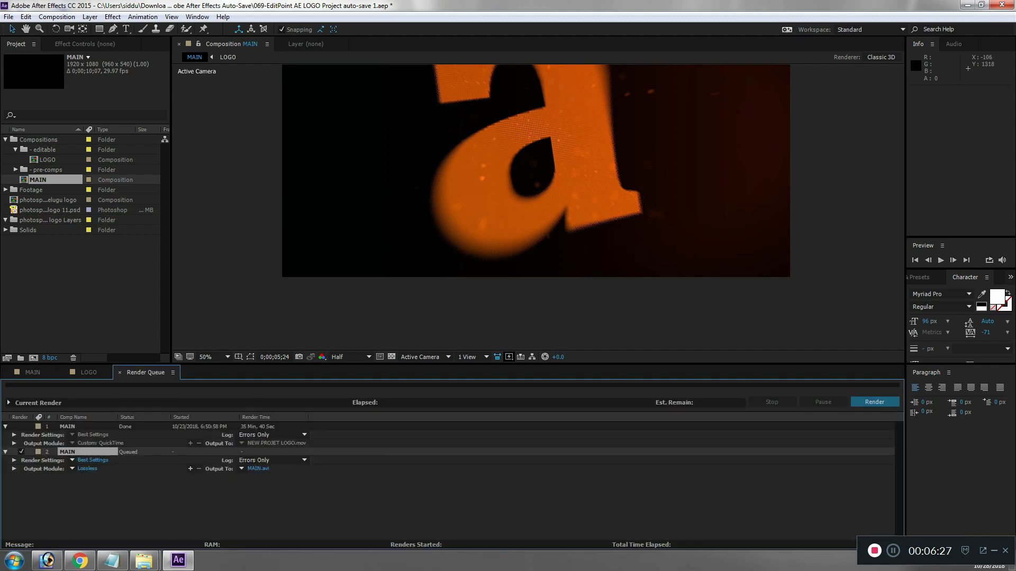
- Set the queued MAIN item's output to an AVI file named MAIN on Local Disk (G:) and start the render
{"action": "left_click", "coordinate": [257, 469]}
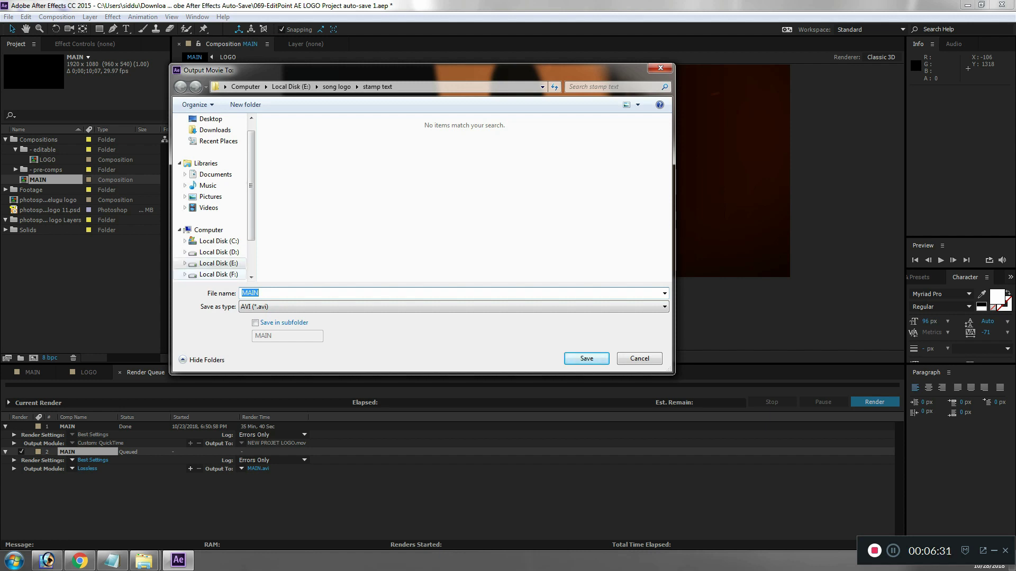
{"action": "left_click", "coordinate": [218, 274]}
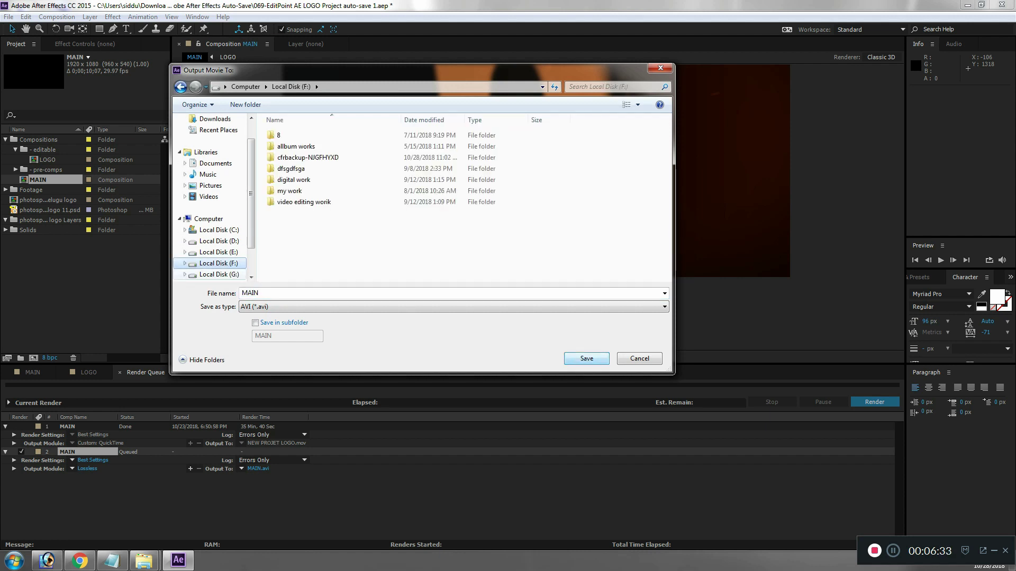
{"action": "key", "text": "Return"}
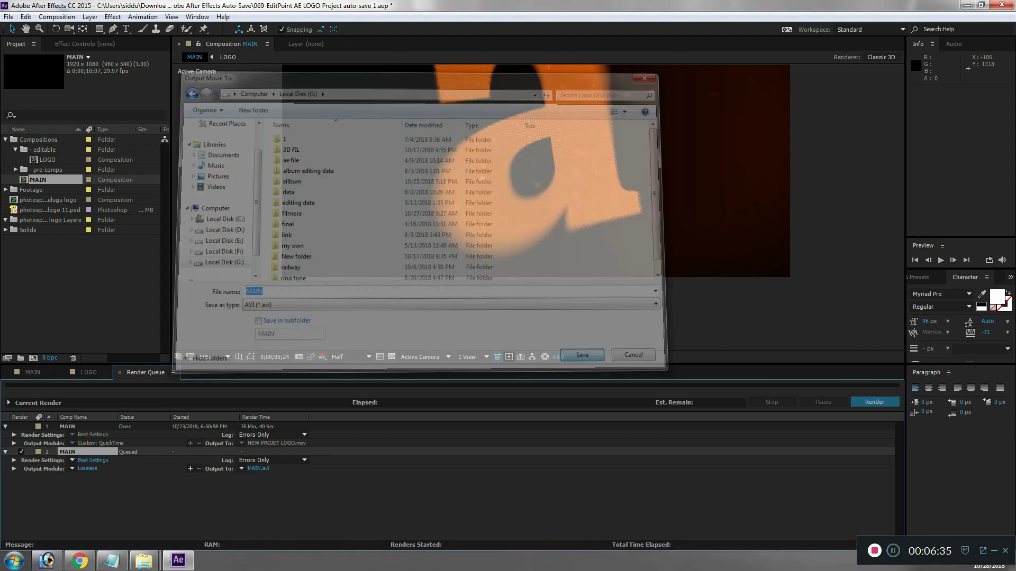
{"action": "key", "text": "Return"}
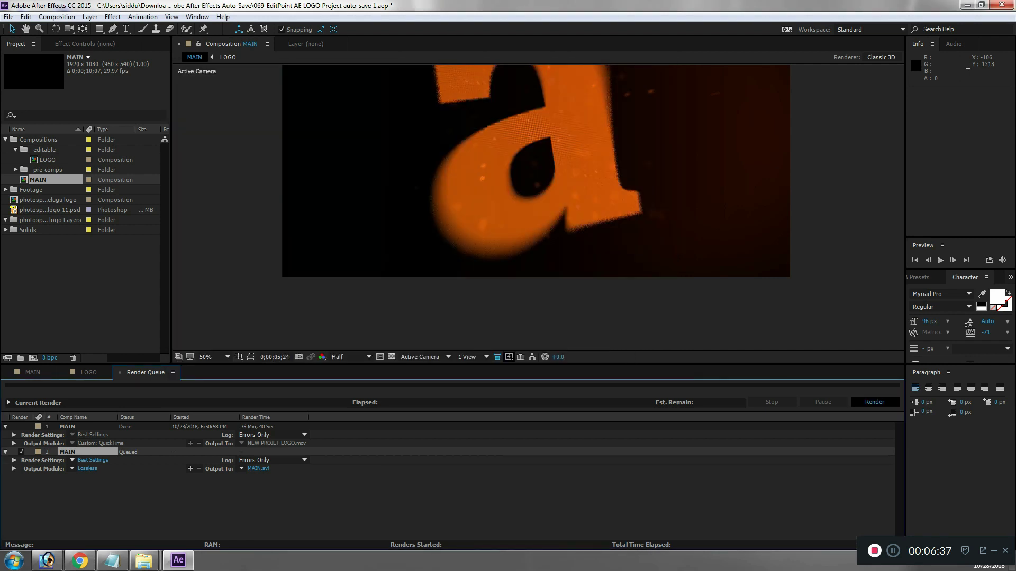